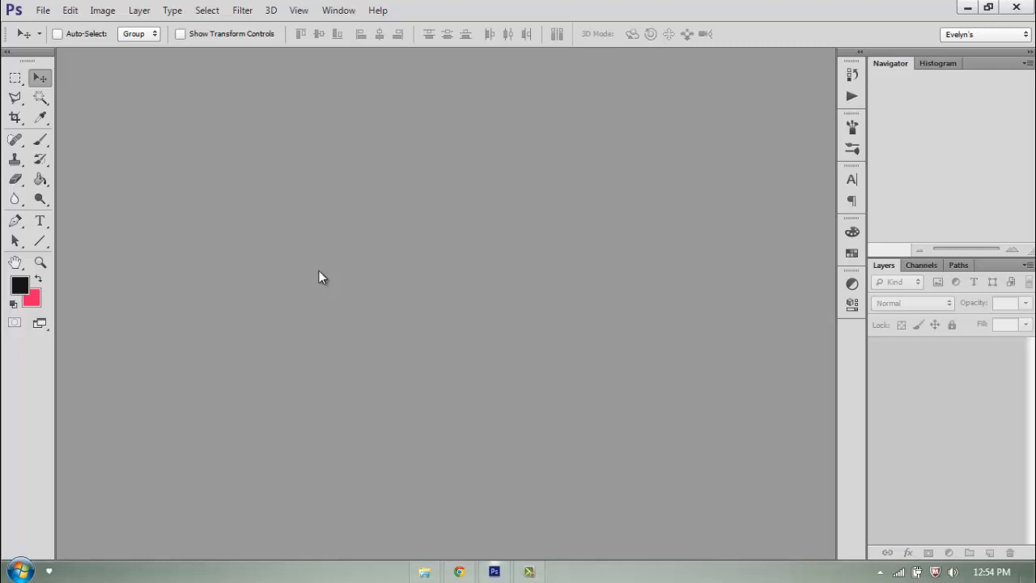
- Open the video "Trouble Maker - '내일은 없어 (Now)' M_V (Uncut)" from the Videos library for import to layers
double_click(319, 271)
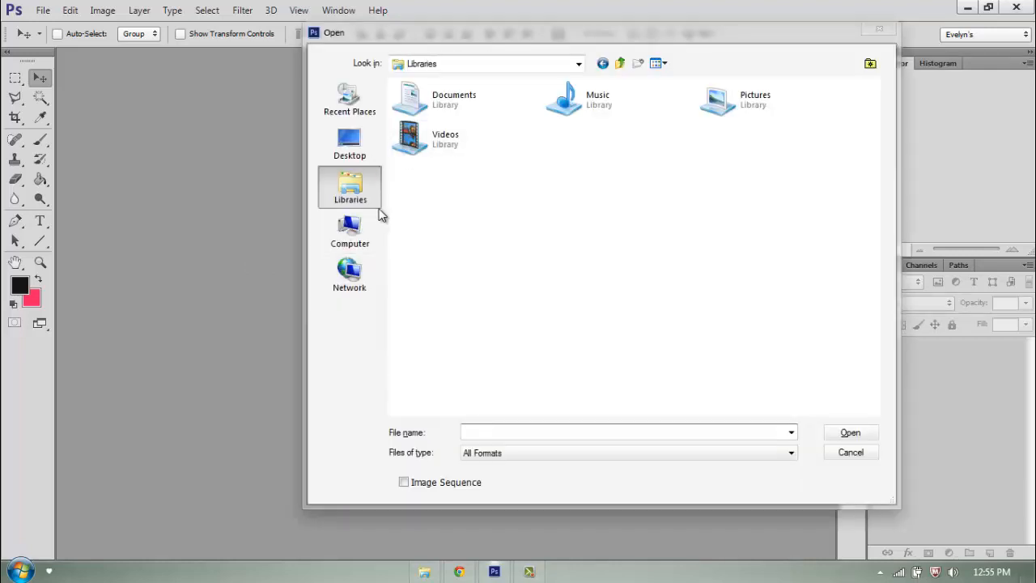
double_click(449, 139)
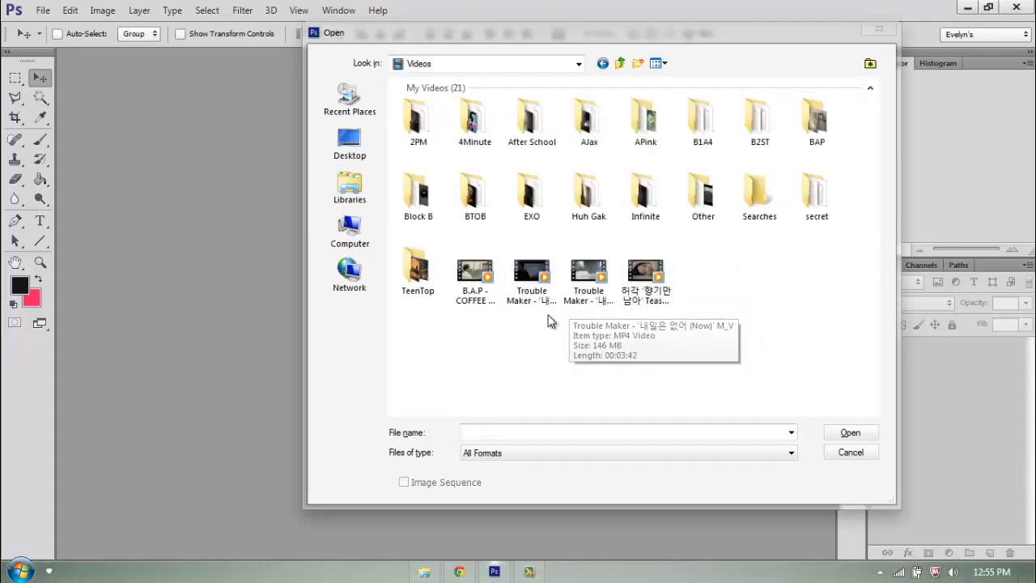
click(575, 293)
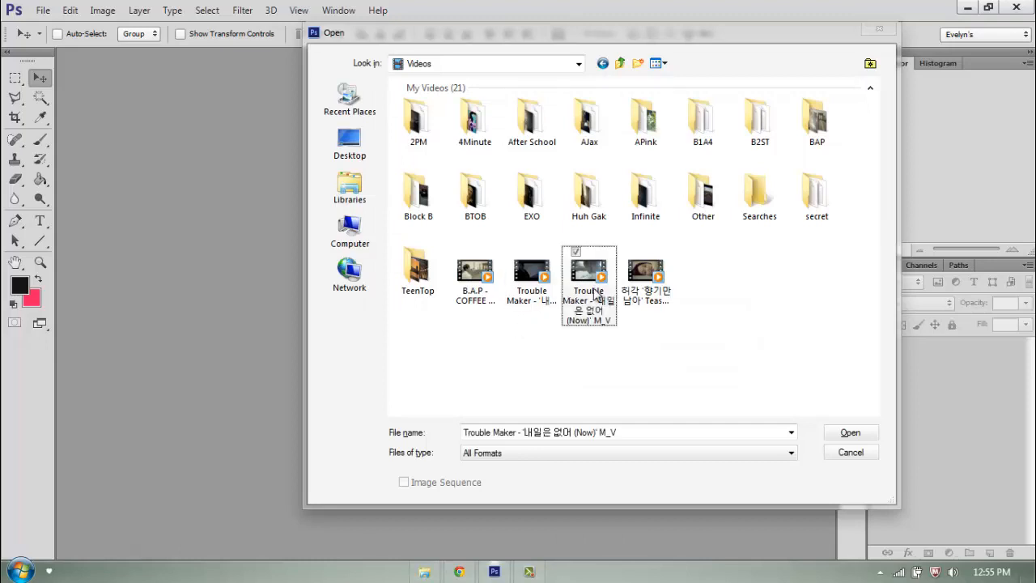
click(540, 298)
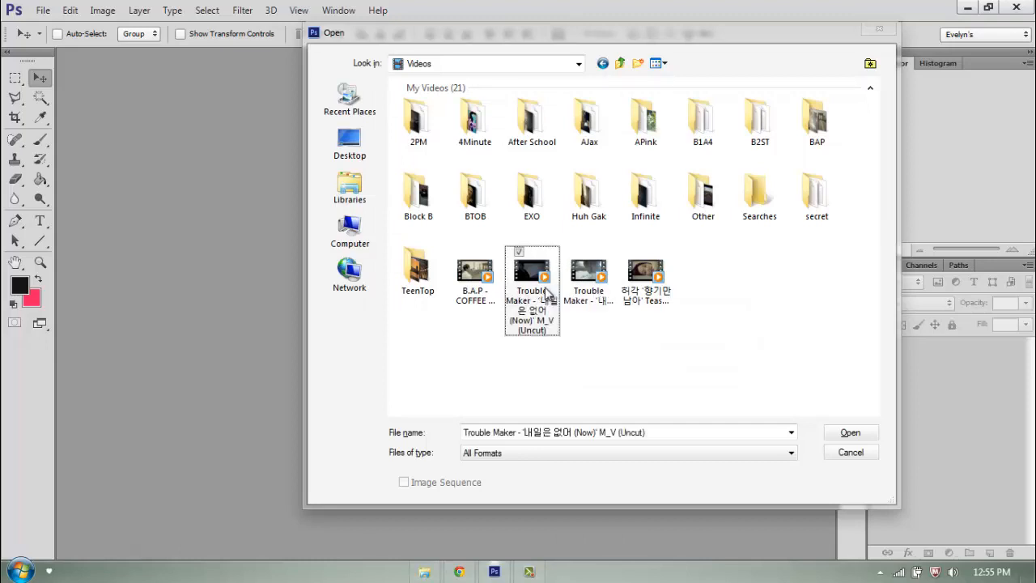
click(850, 433)
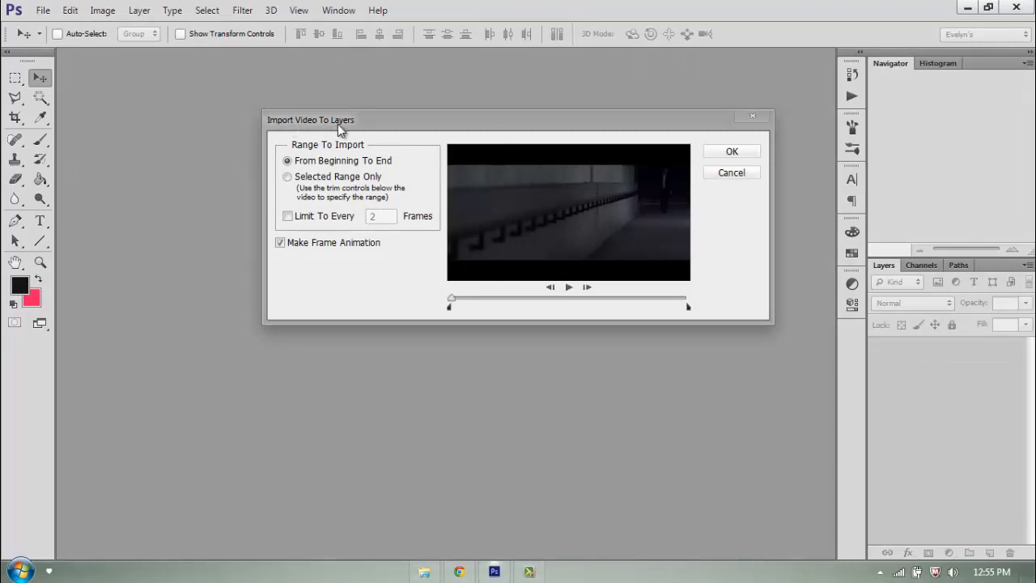
- Restrict the video import to a selected range only and limit it to every 2 frames
click(288, 176)
click(288, 217)
key(c)
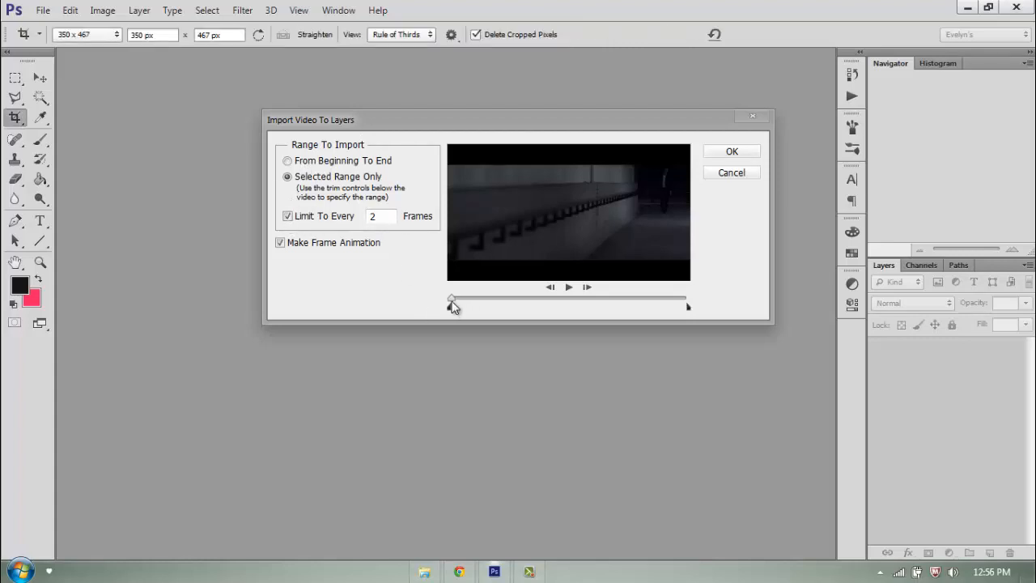
- Trim the import range to a short section near the start of the video and import it as layers
drag(454, 303, 480, 308)
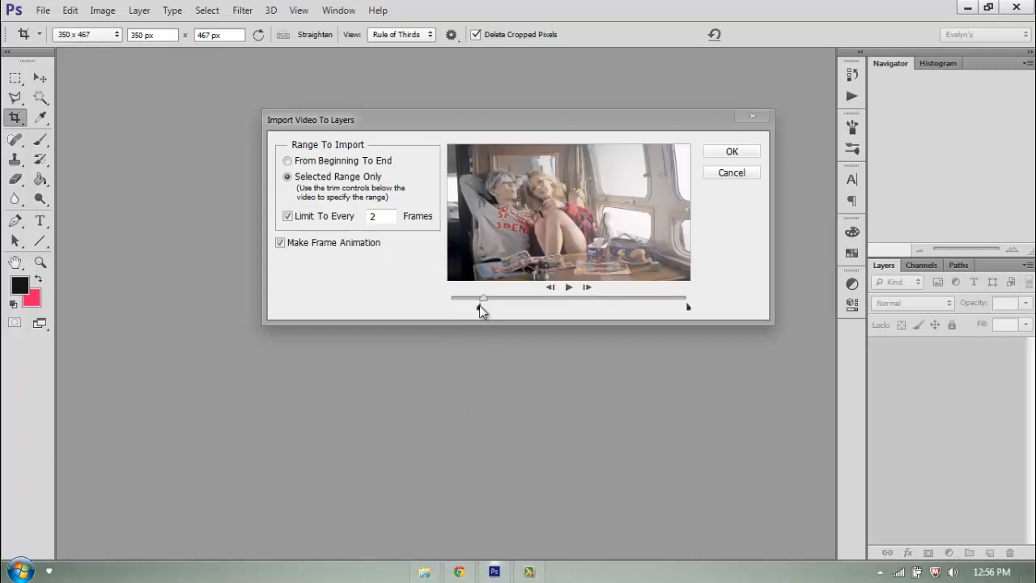
drag(482, 299, 488, 300)
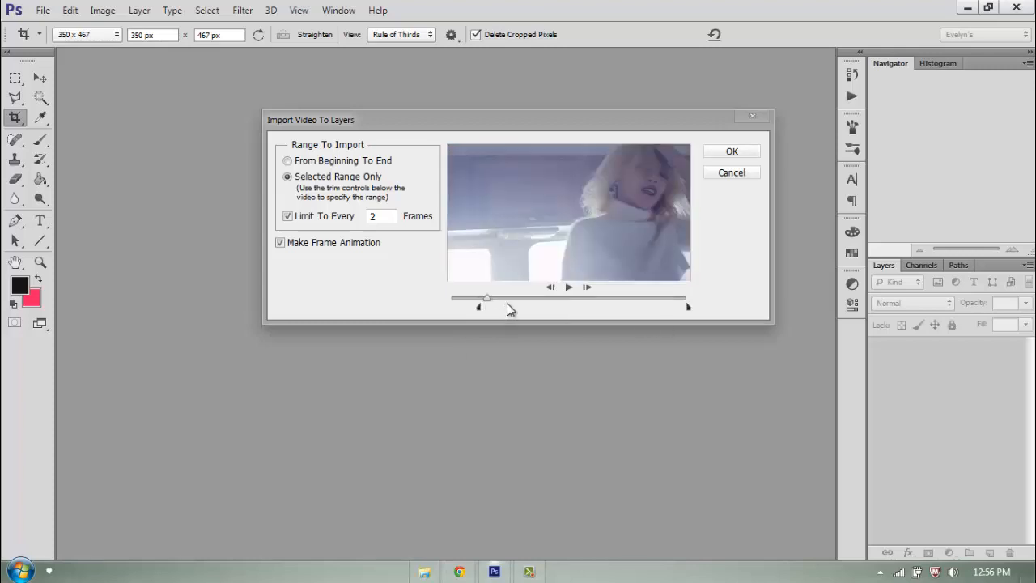
drag(691, 311, 489, 306)
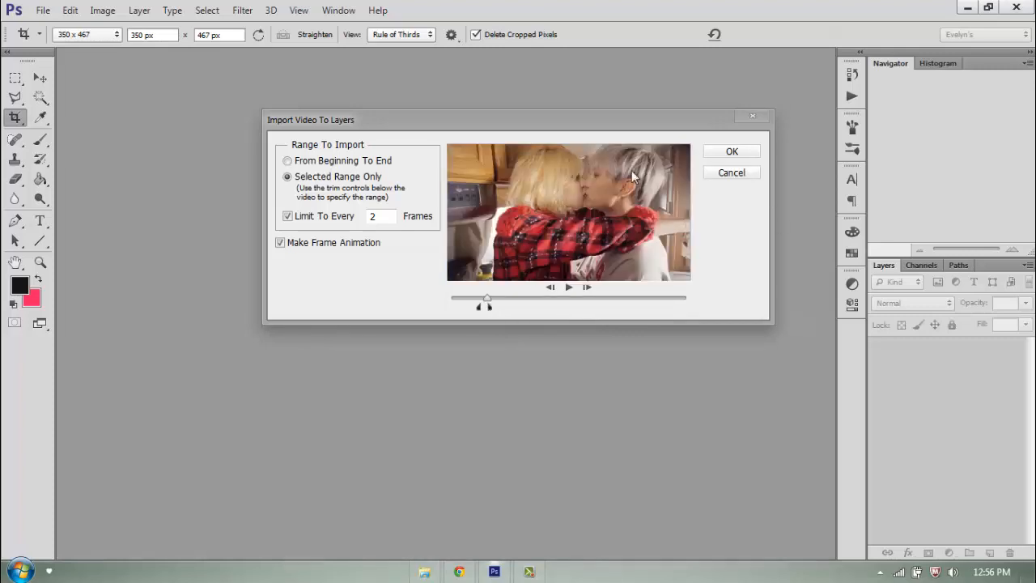
click(489, 307)
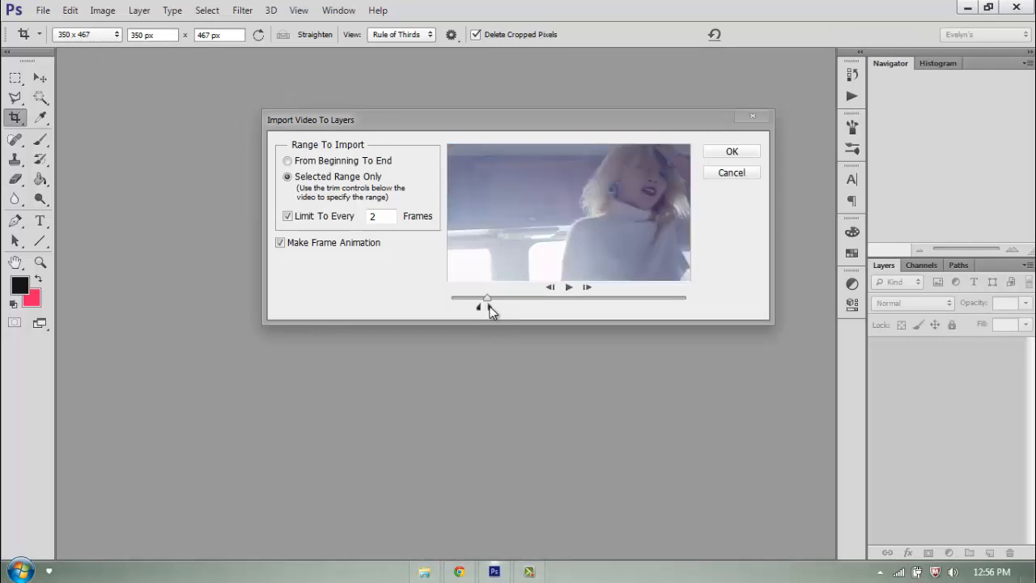
click(731, 154)
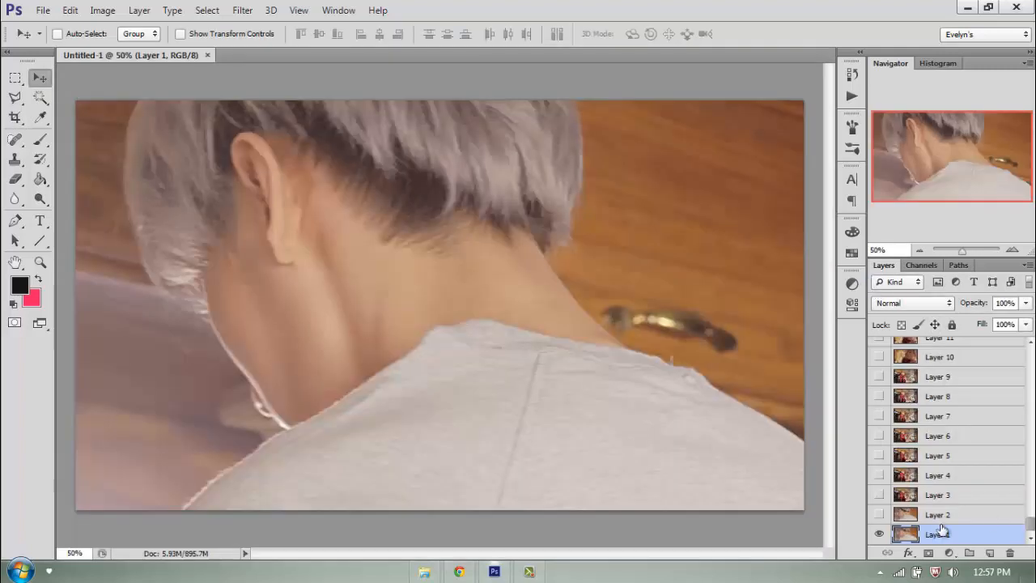
- Find the start of the wanted scene in the layer stack and delete Layer 1 through Layer 86
scroll(964, 486, up, 3)
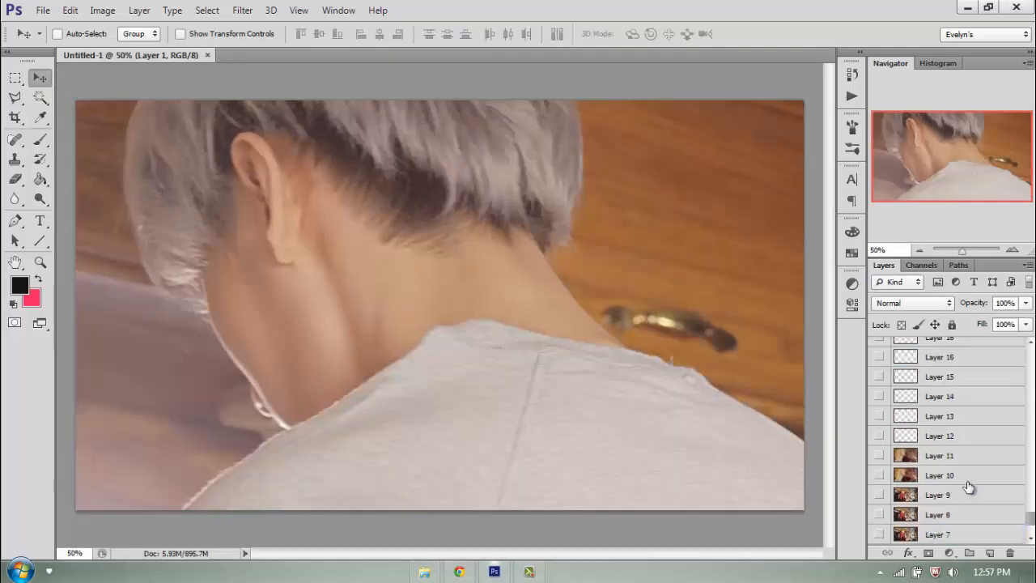
scroll(969, 488, up, 5)
drag(1030, 504, 1022, 353)
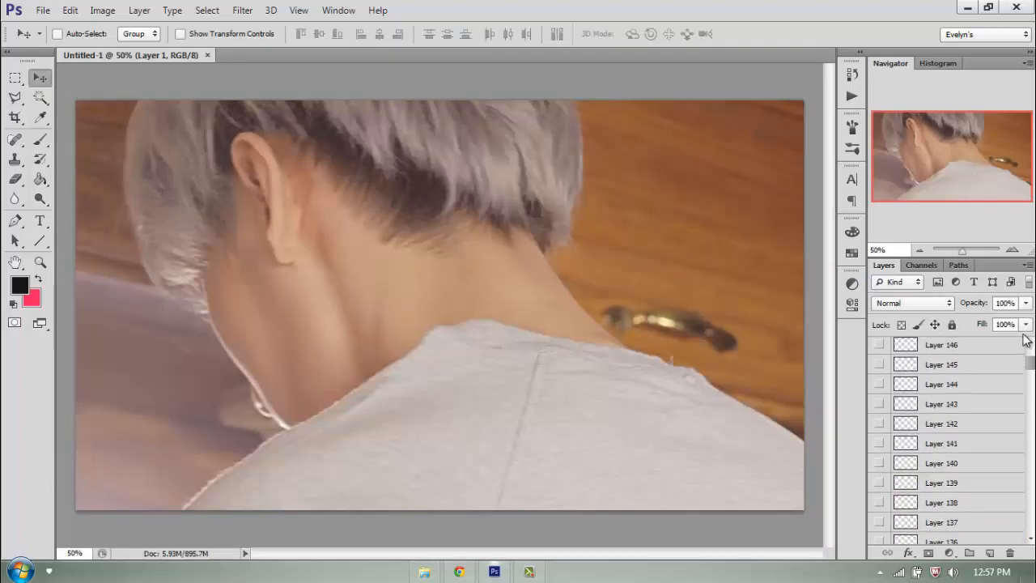
click(1032, 343)
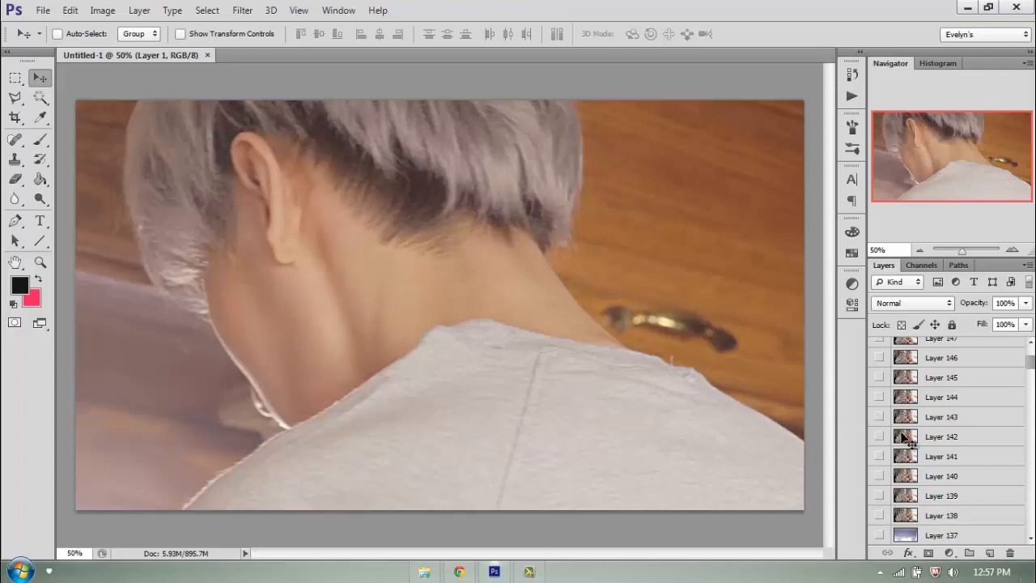
scroll(943, 454, down, 8)
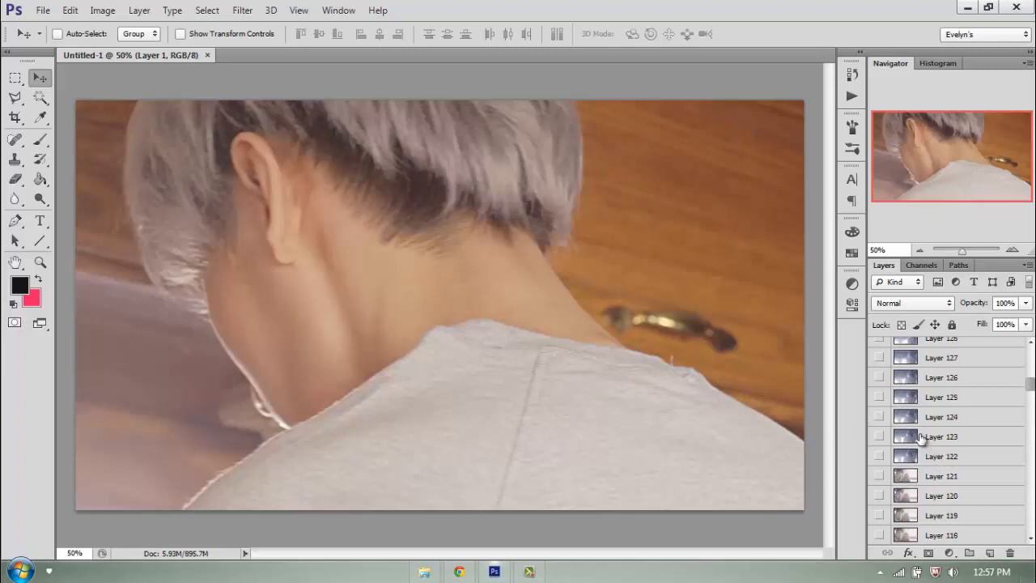
scroll(918, 436, down, 11)
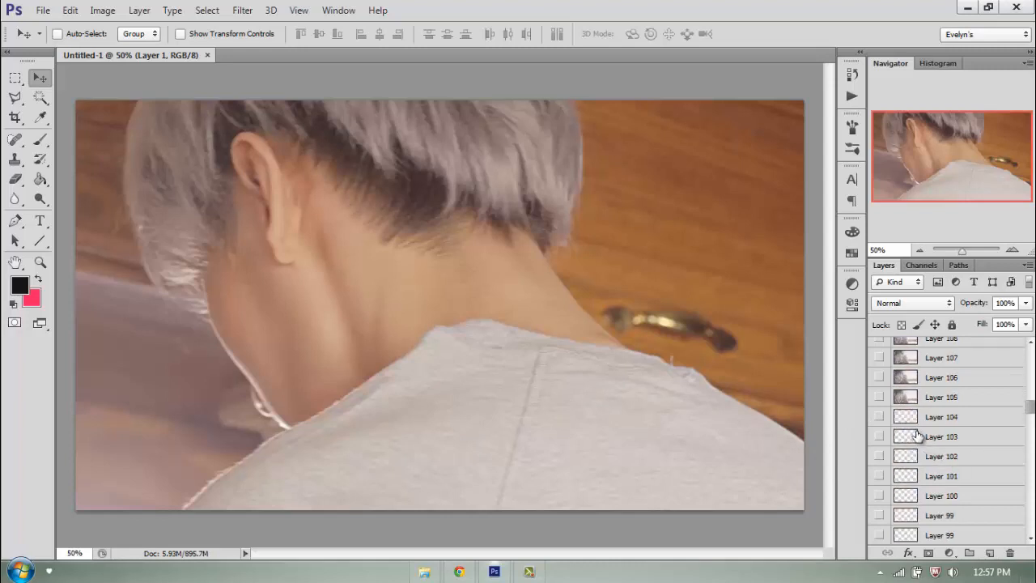
scroll(917, 436, up, 2)
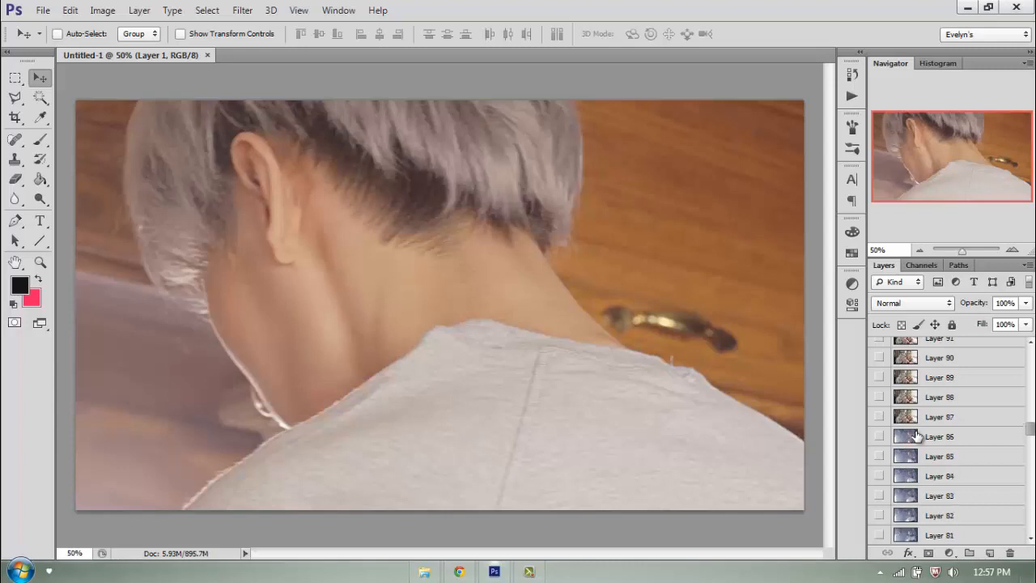
click(928, 441)
click(947, 457)
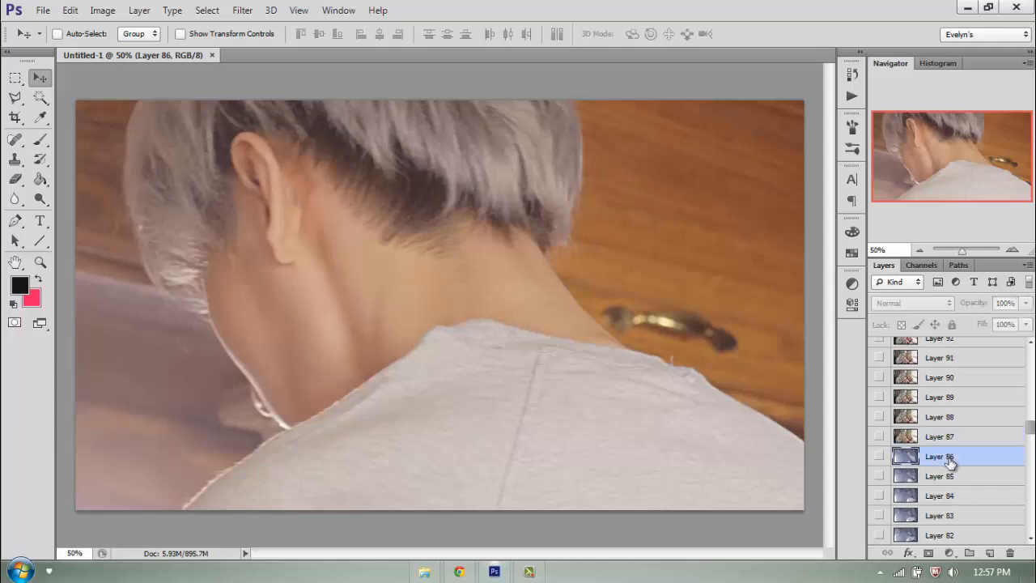
scroll(1005, 441, down, 5)
drag(1030, 441, 1032, 544)
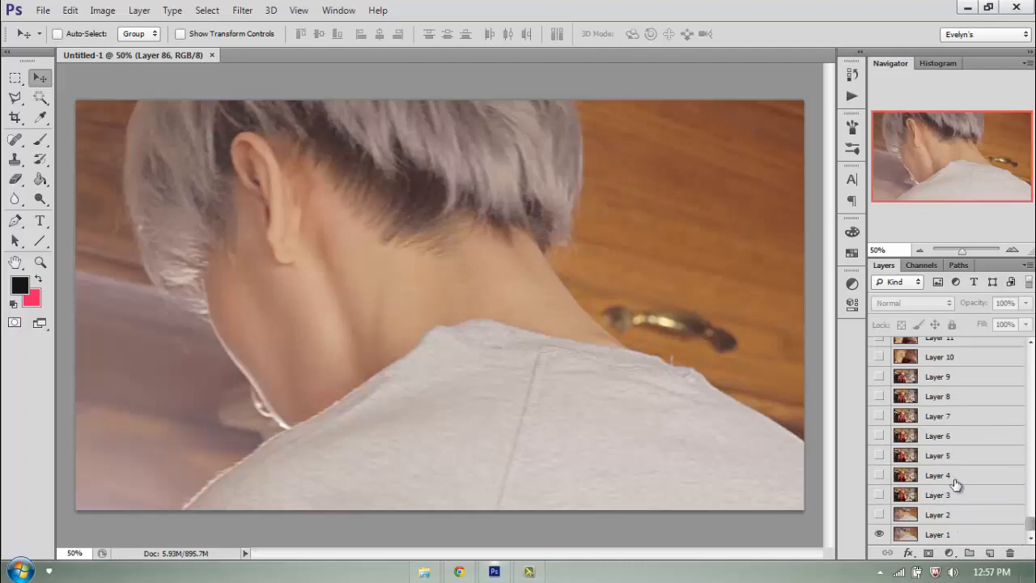
shift+click(971, 533)
drag(989, 420, 1010, 553)
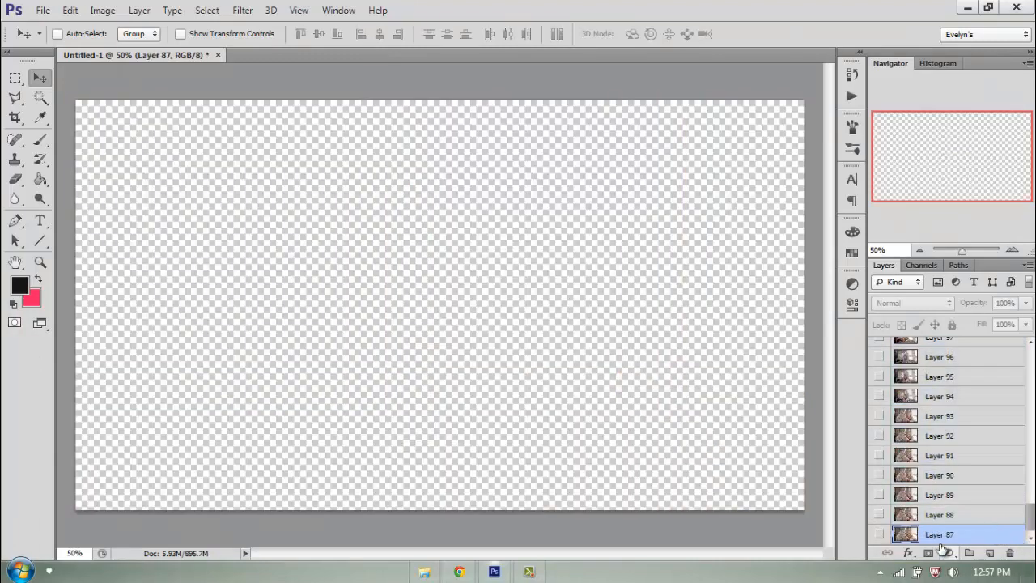
- Delete Layer 122 and all layers above it in the stack
scroll(949, 479, up, 4)
scroll(942, 465, up, 5)
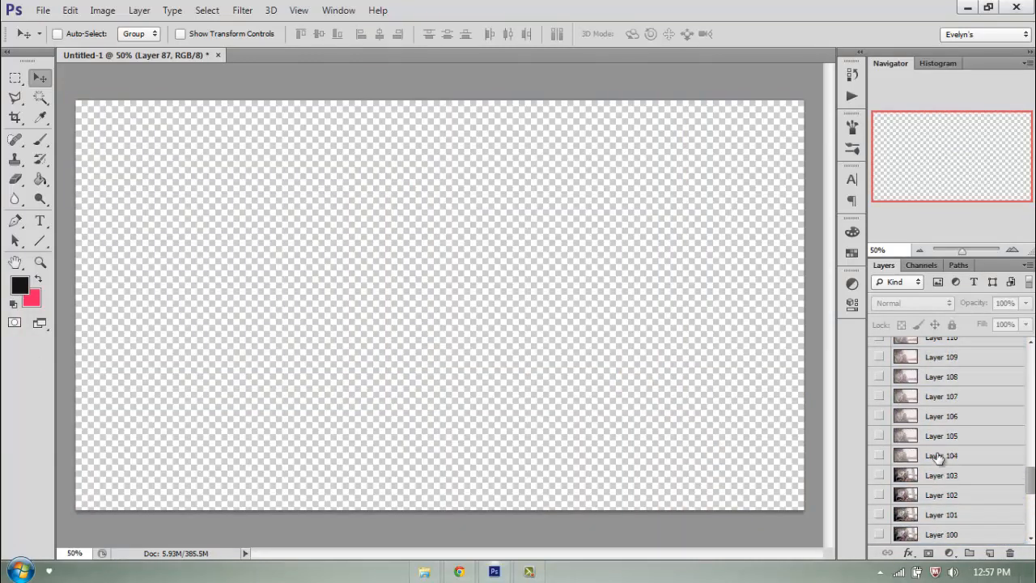
scroll(939, 458, up, 2)
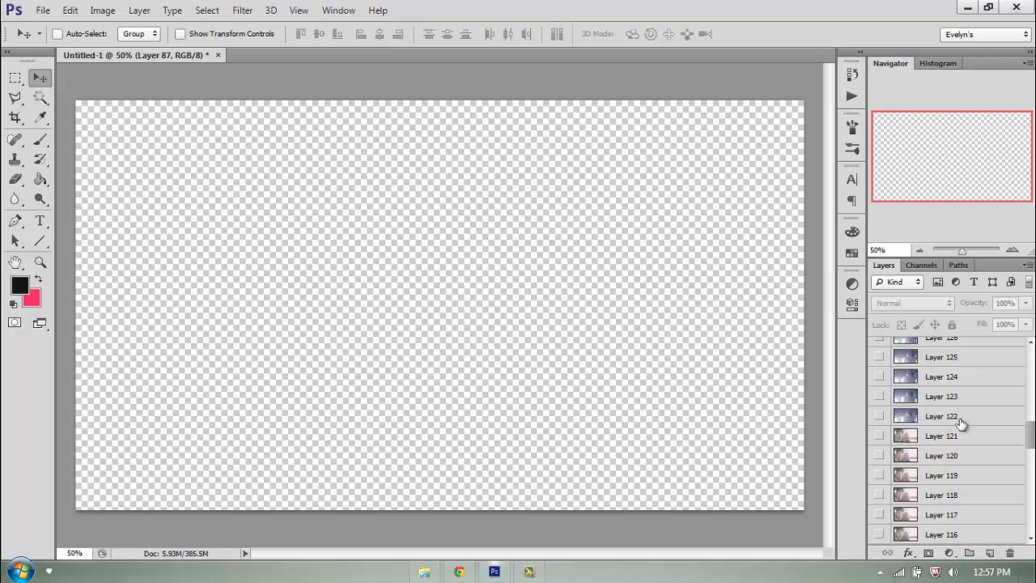
click(967, 417)
drag(1033, 434, 977, 358)
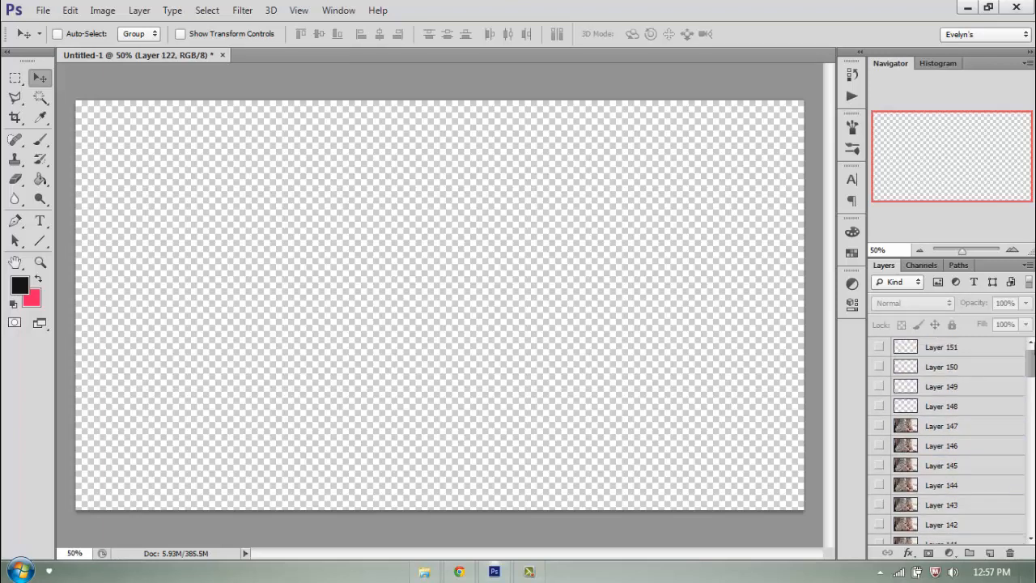
shift+click(972, 356)
drag(972, 356, 1010, 554)
- Check the remaining layers and show the Timeline
scroll(930, 412, down, 6)
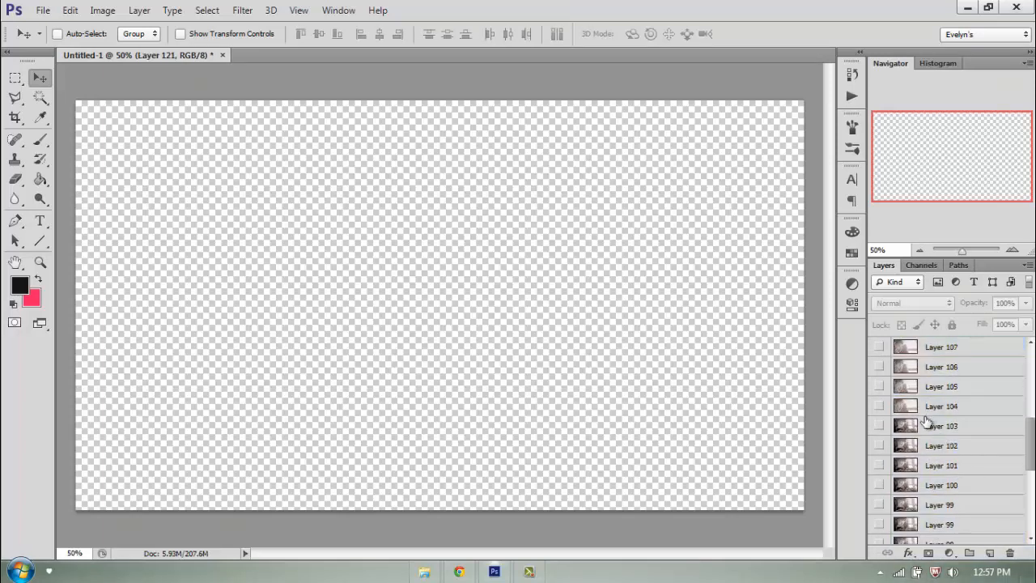
scroll(924, 429, up, 6)
scroll(923, 435, up, 2)
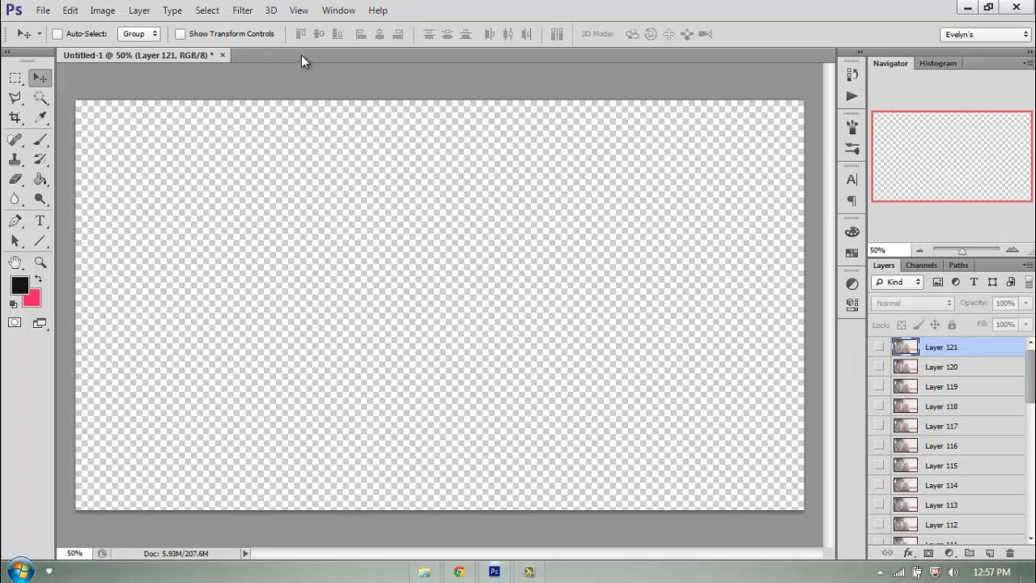
click(332, 11)
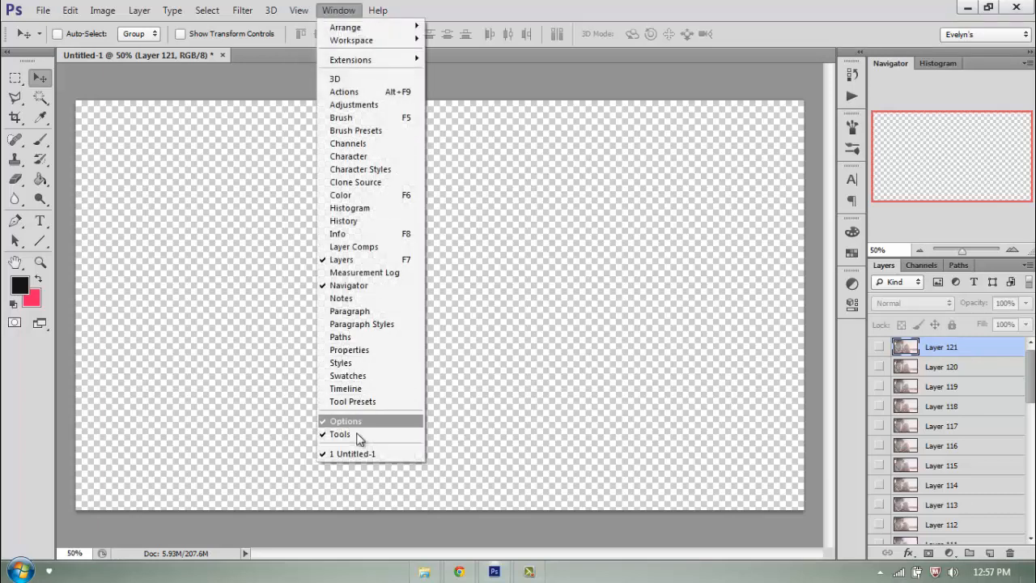
click(353, 387)
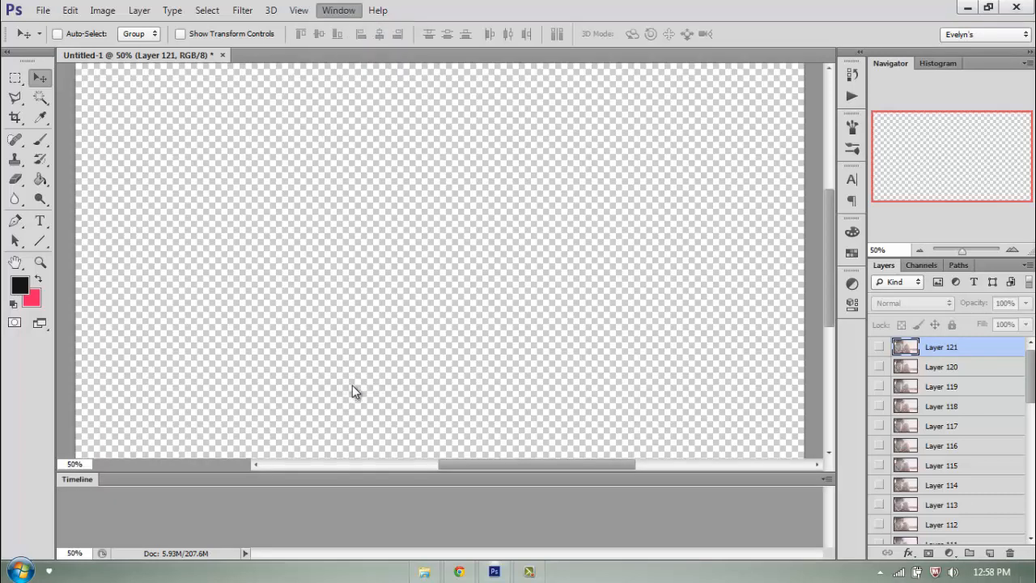
- Try out a frame animation timeline in a new blank document and discard that document
click(43, 11)
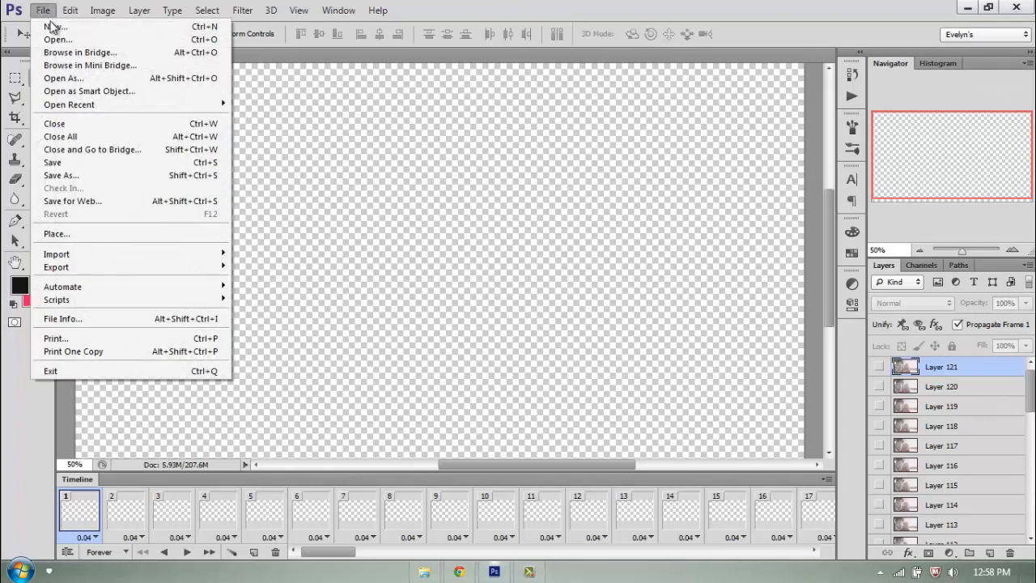
click(54, 31)
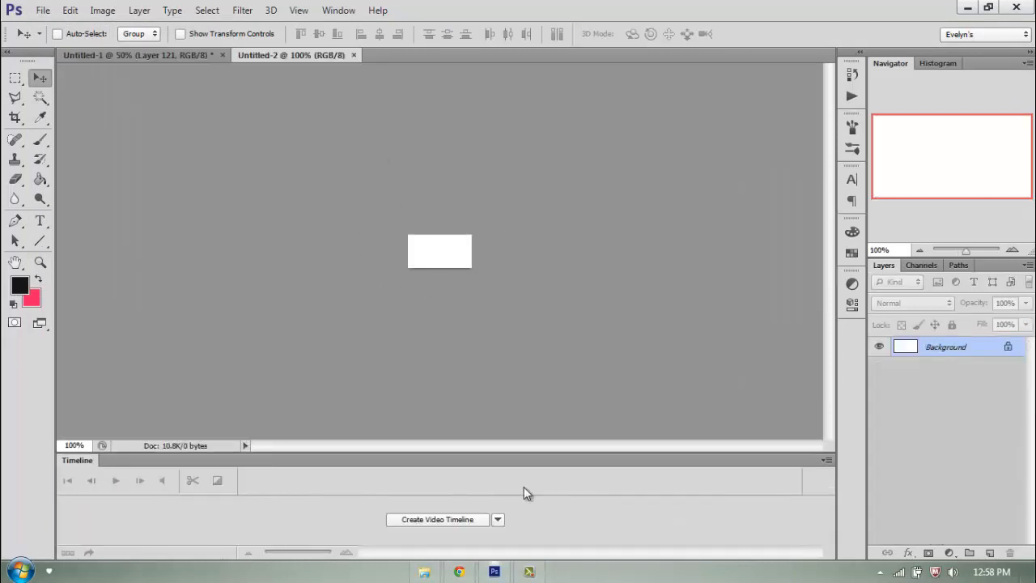
click(498, 521)
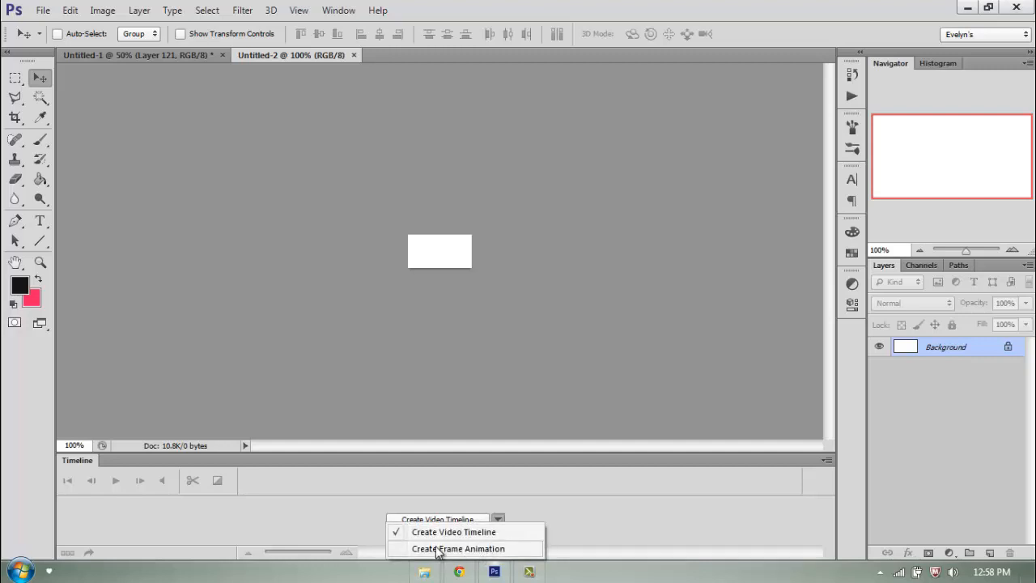
click(487, 551)
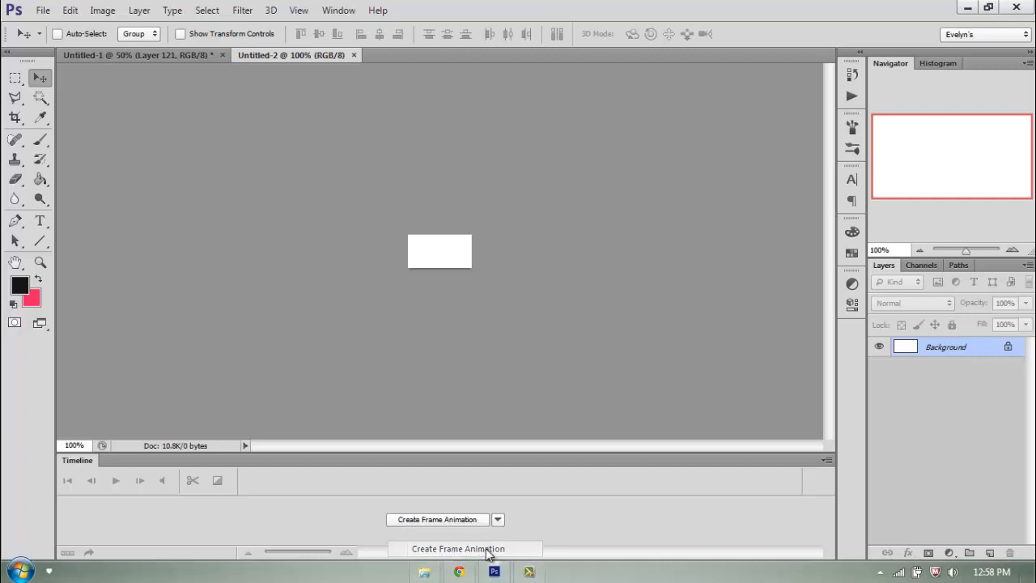
click(429, 520)
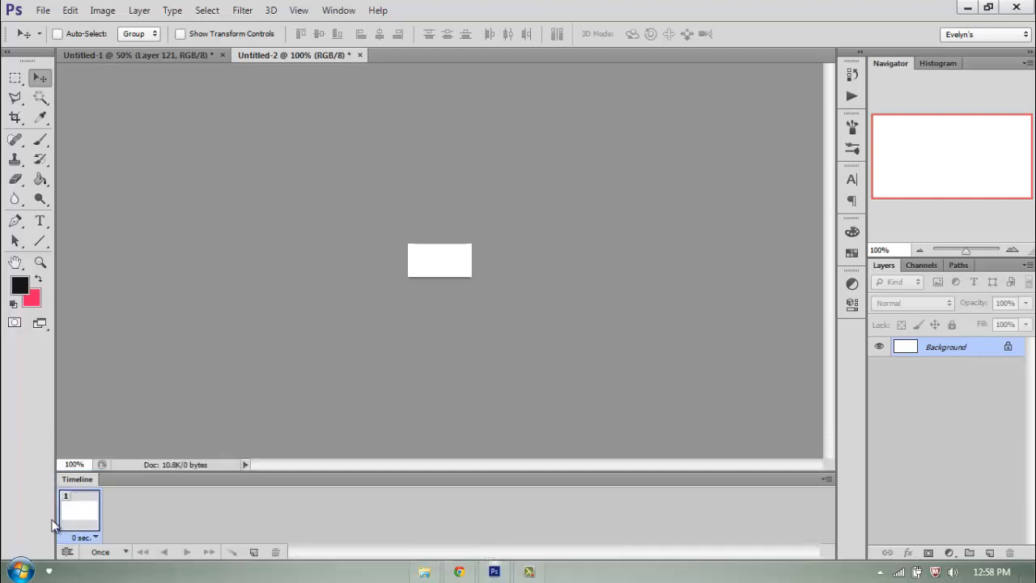
click(359, 55)
click(518, 227)
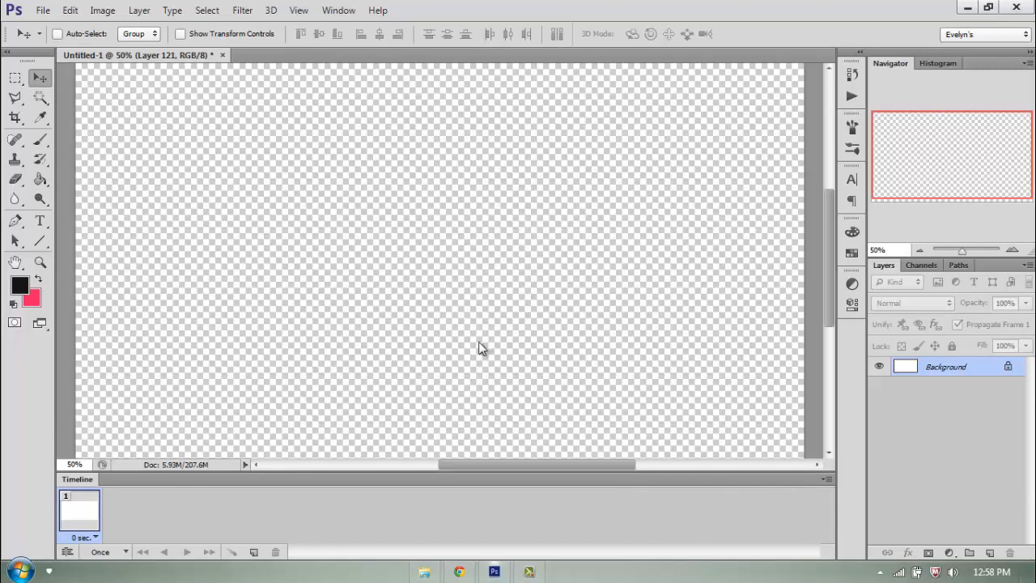
- Delete the existing animation, make frames from the layers and check the frames in the timeline
click(825, 481)
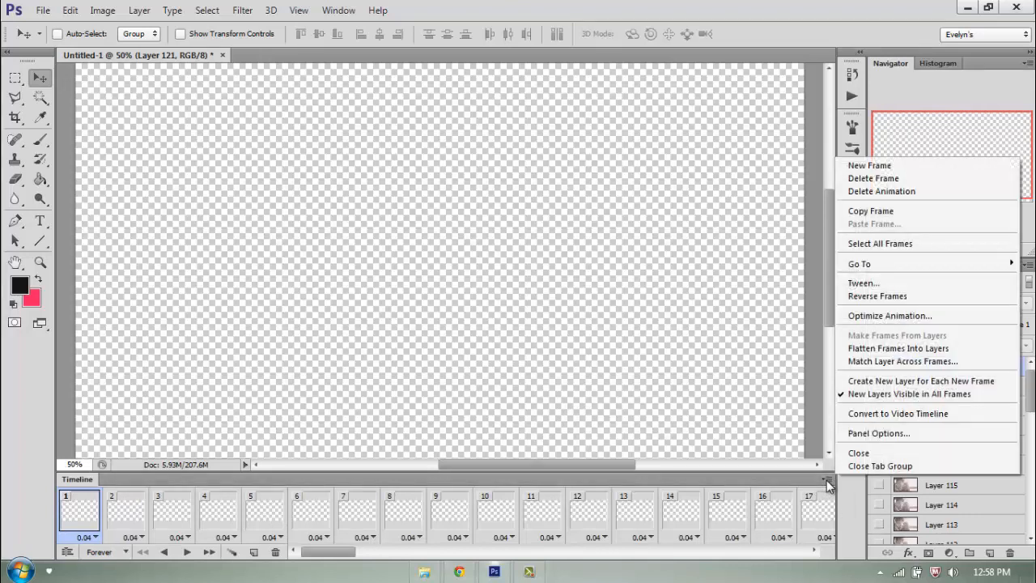
click(854, 192)
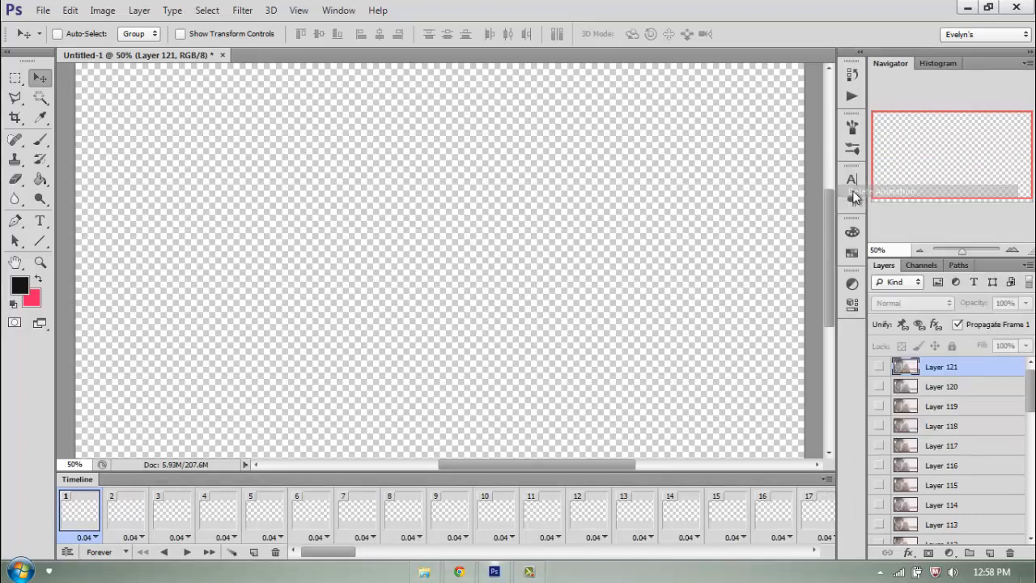
click(825, 481)
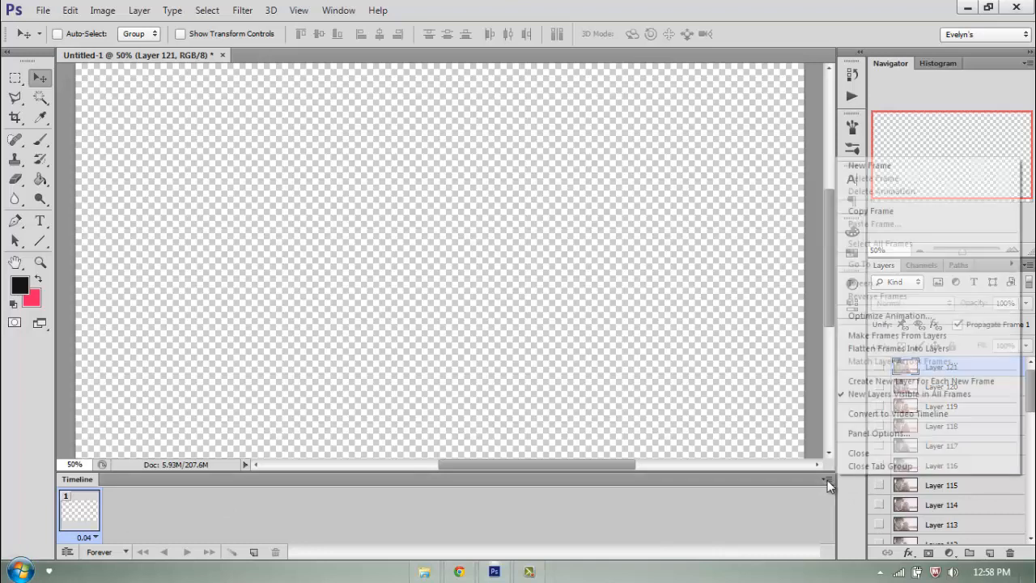
click(887, 337)
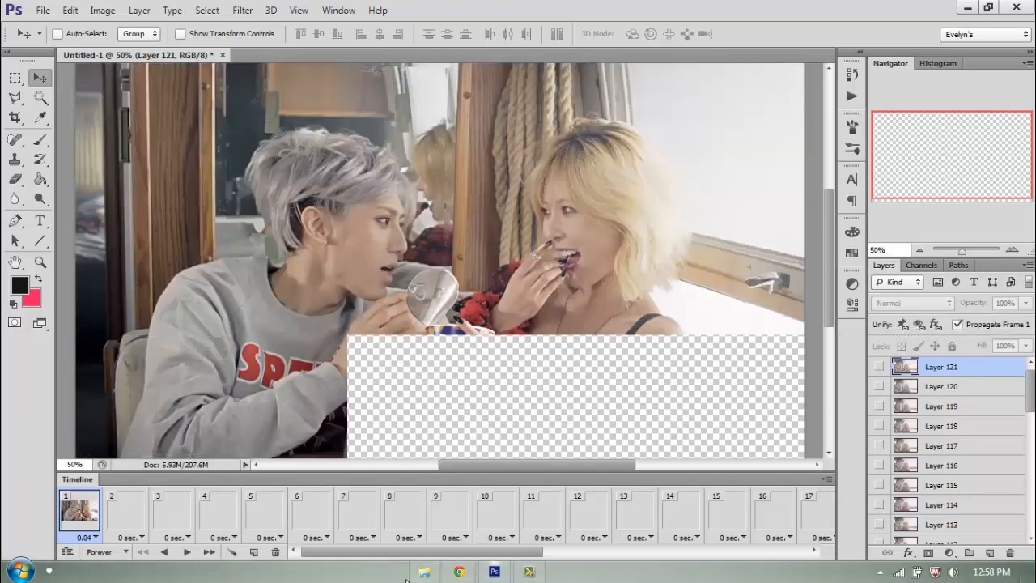
scroll(771, 520, down, 5)
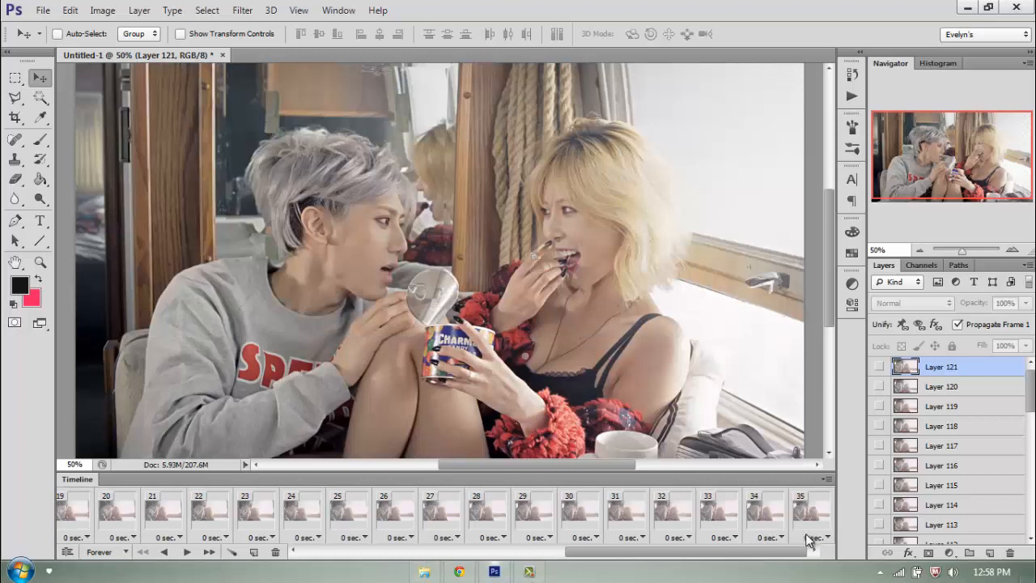
drag(766, 554, 213, 553)
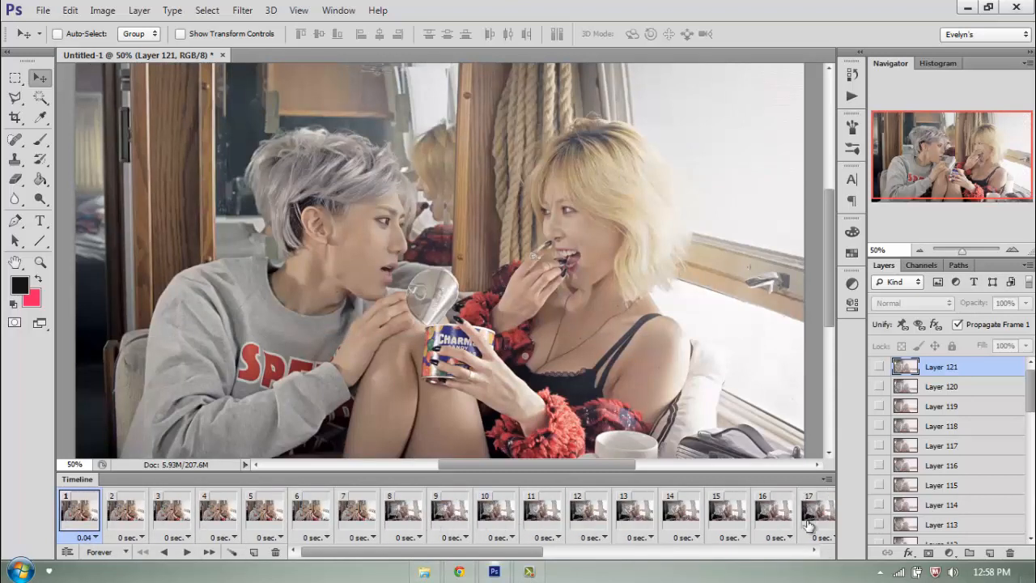
click(714, 522)
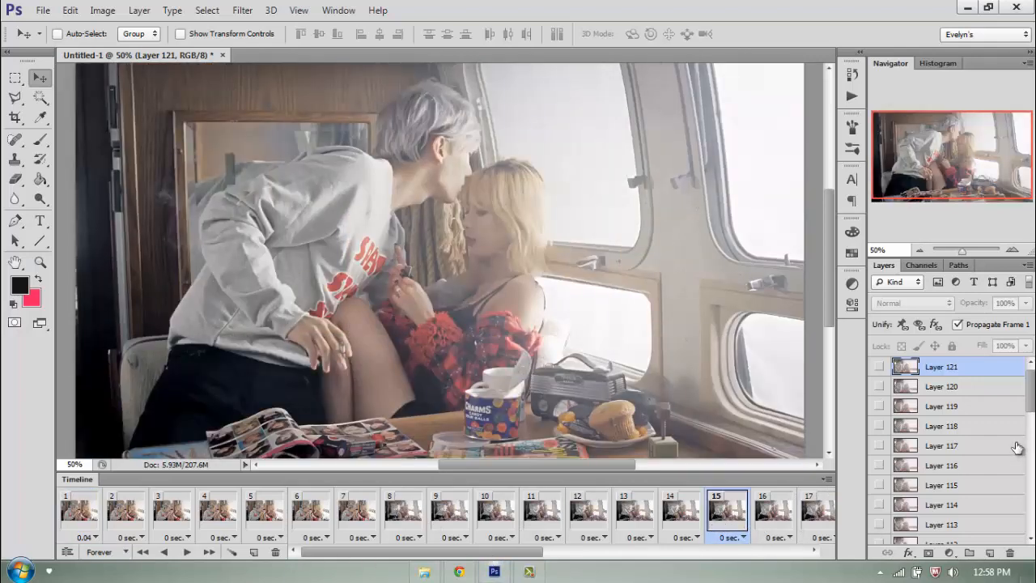
- Delete every other layer in the stack, all odd-numbered ones from Layer 121 down to Layer 87
ctrl+click(971, 407)
ctrl+click(963, 448)
ctrl+click(974, 490)
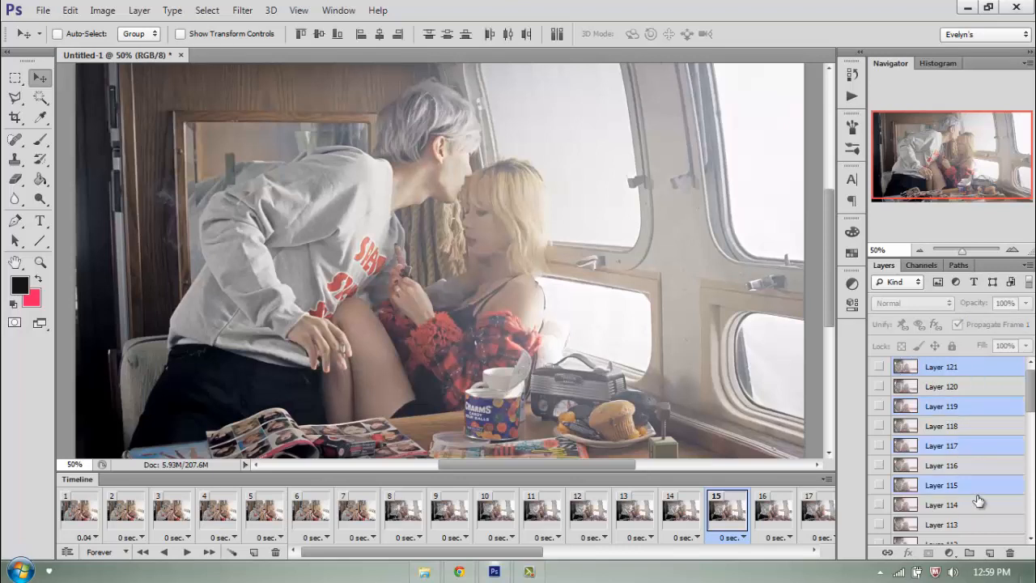
scroll(979, 486, down, 5)
ctrl+click(976, 425)
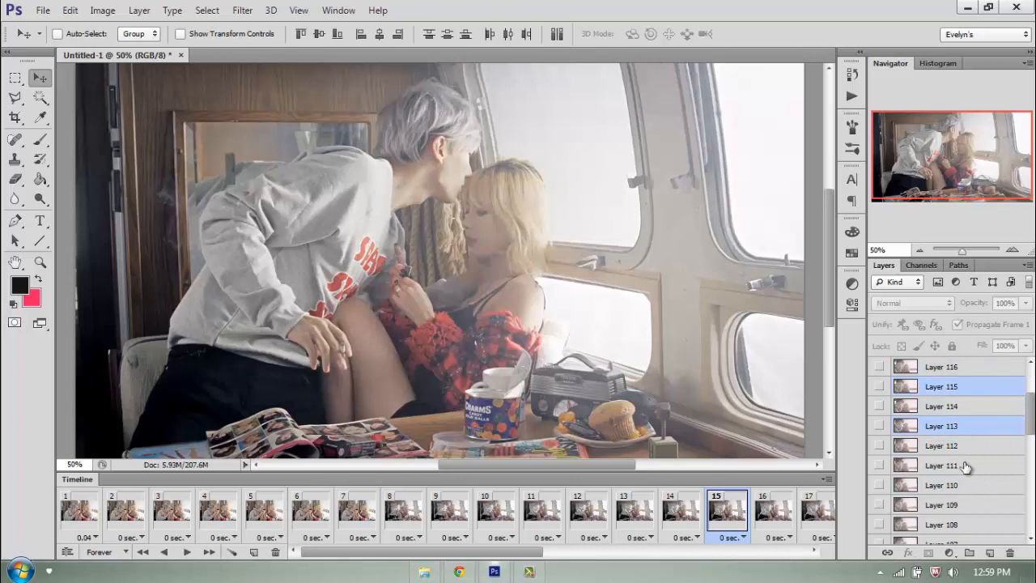
ctrl+click(967, 468)
ctrl+click(966, 511)
scroll(976, 457, down, 5)
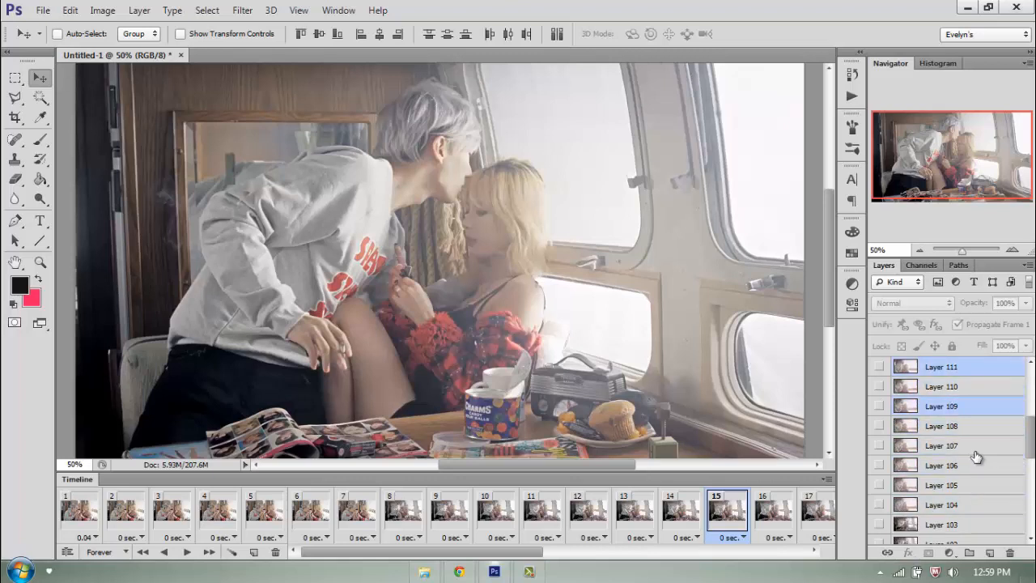
ctrl+click(976, 449)
ctrl+click(958, 485)
scroll(964, 486, down, 3)
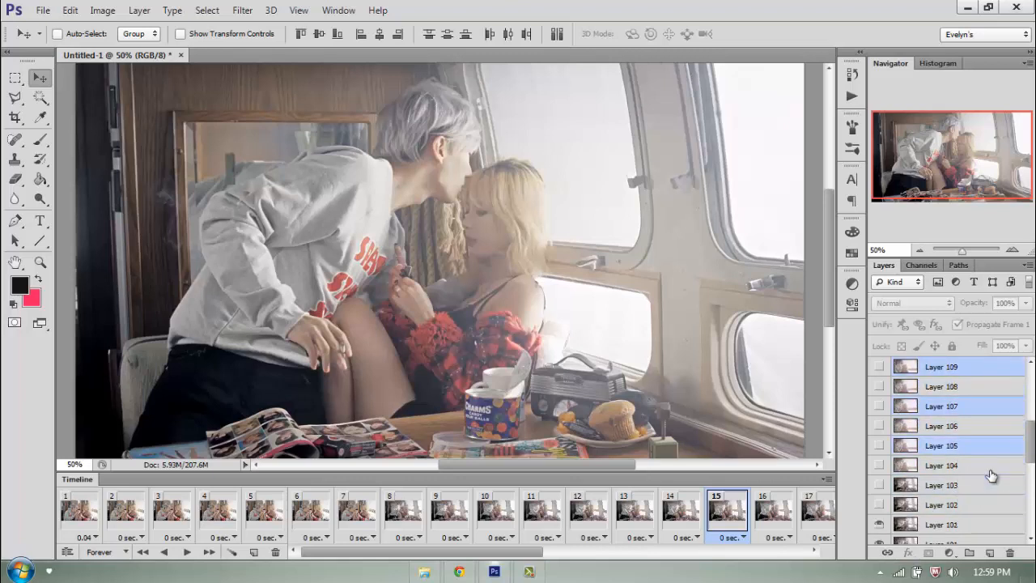
ctrl+click(981, 468)
scroll(980, 476, down, 2)
scroll(980, 474, down, 2)
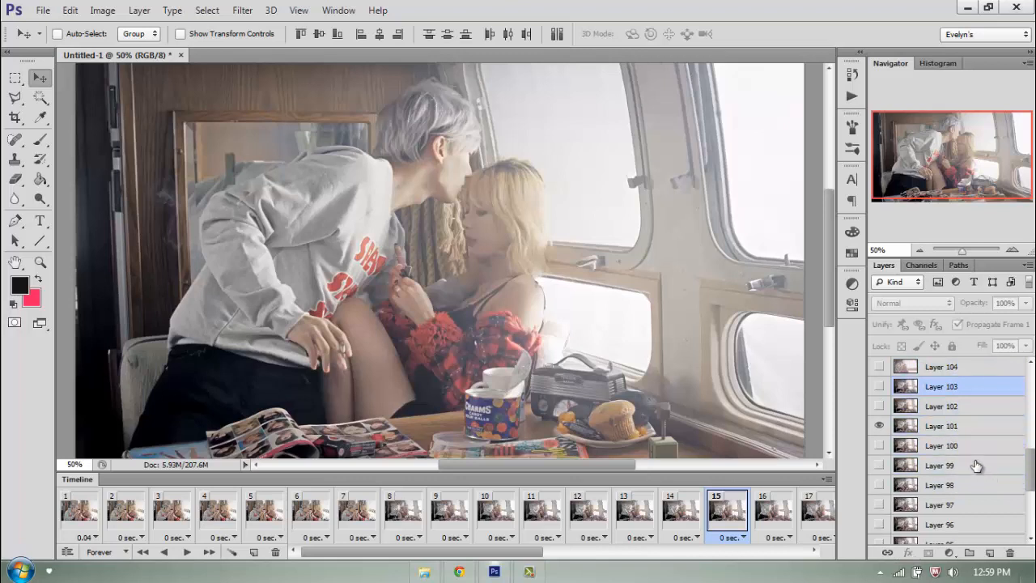
ctrl+click(967, 447)
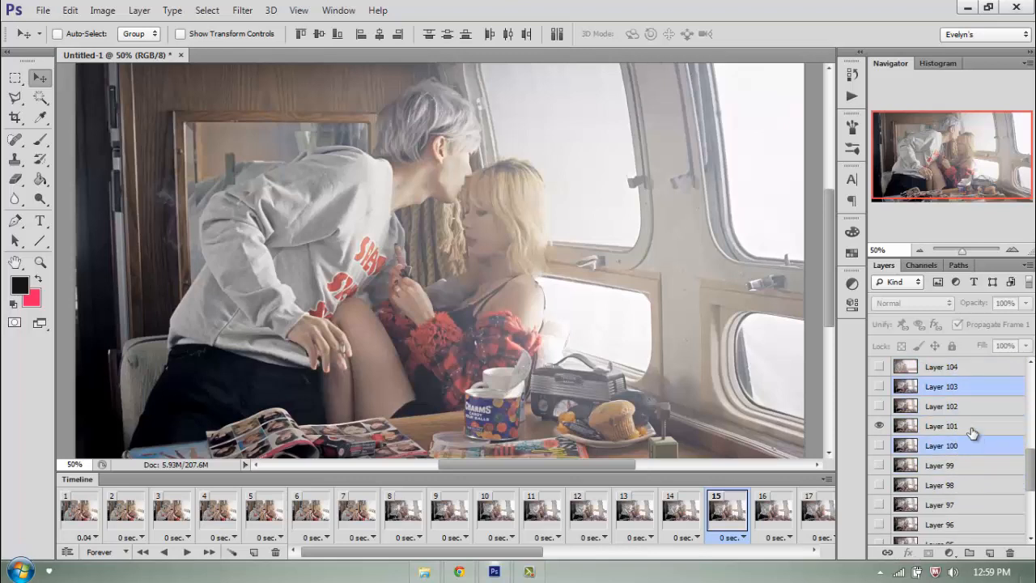
ctrl+click(974, 444)
ctrl+click(972, 426)
ctrl+click(964, 464)
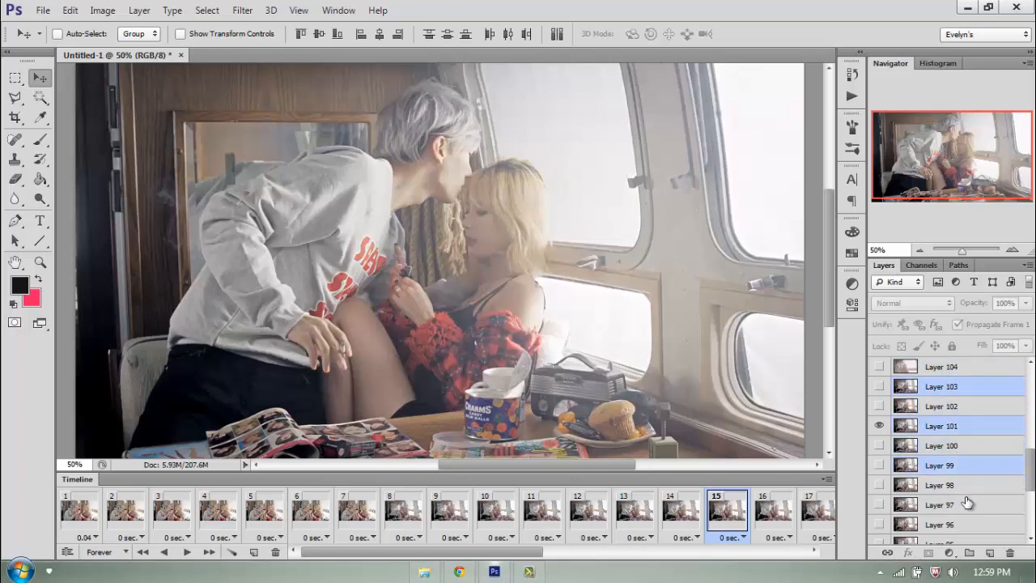
ctrl+click(967, 506)
scroll(979, 468, down, 3)
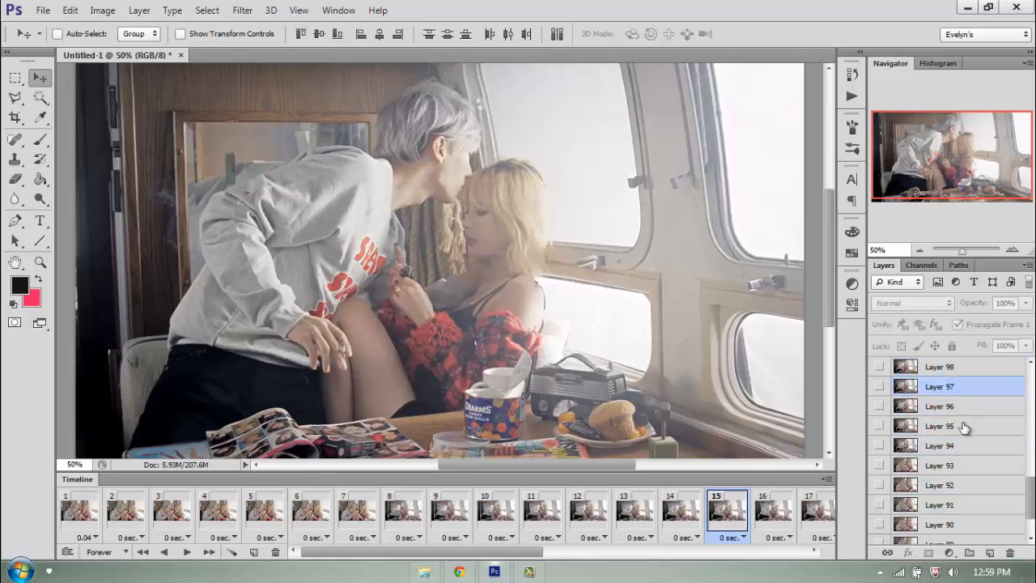
ctrl+click(964, 427)
ctrl+click(966, 466)
ctrl+click(967, 505)
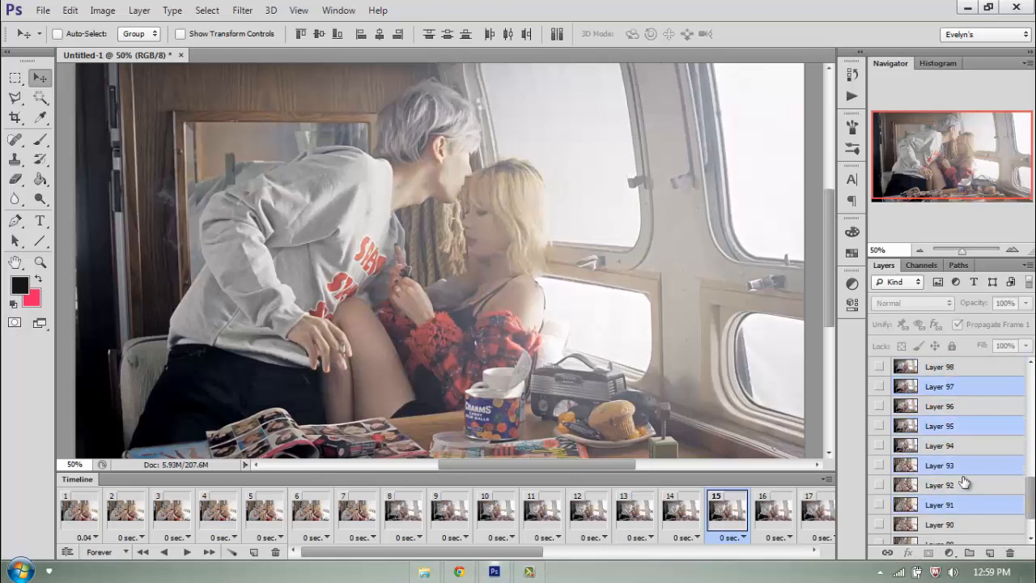
scroll(967, 502, down, 2)
ctrl+click(966, 495)
ctrl+click(968, 534)
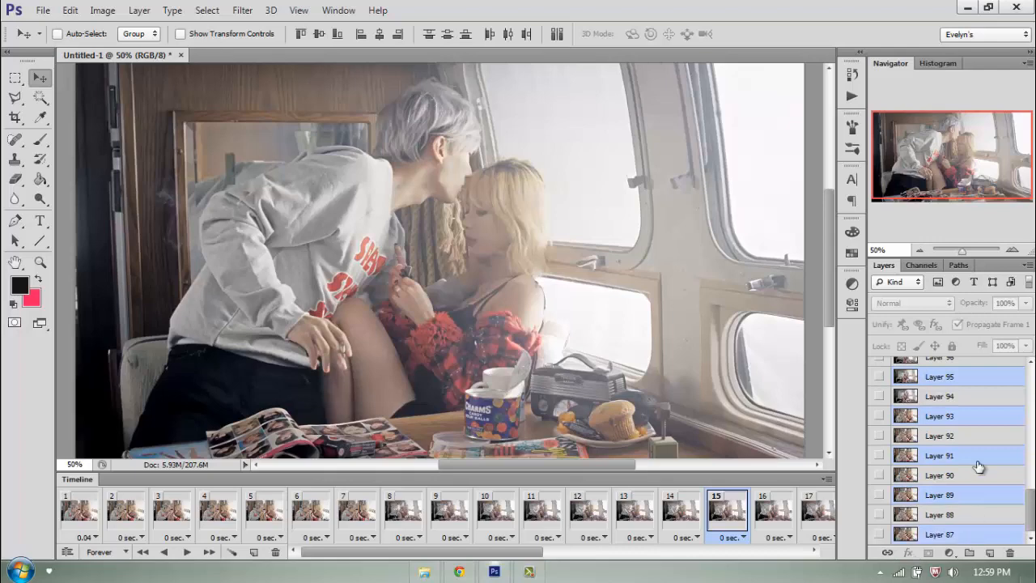
drag(969, 421, 1010, 552)
- Delete the animation and rebuild its frames from the remaining even-numbered layers
click(832, 478)
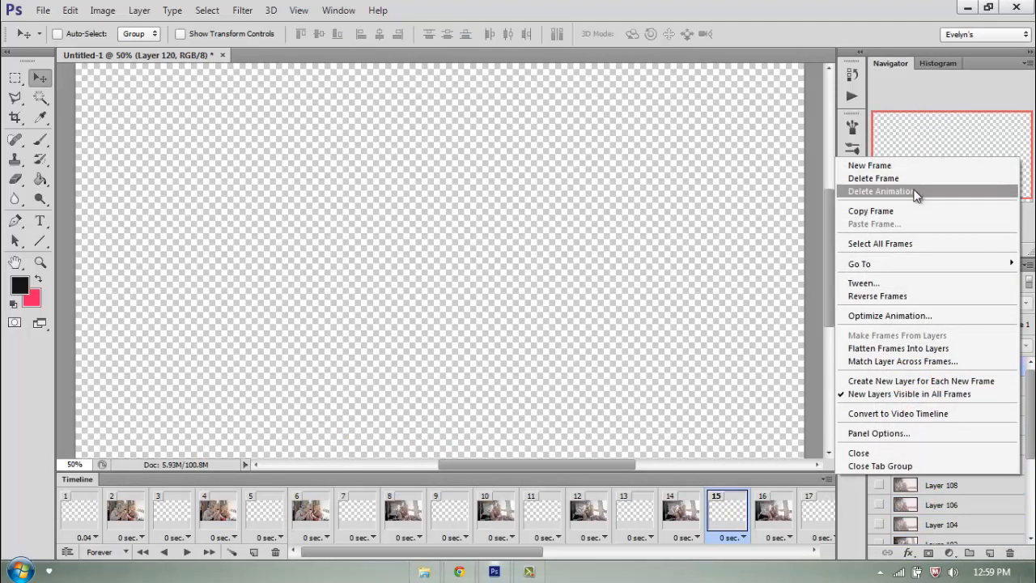
click(920, 191)
click(828, 478)
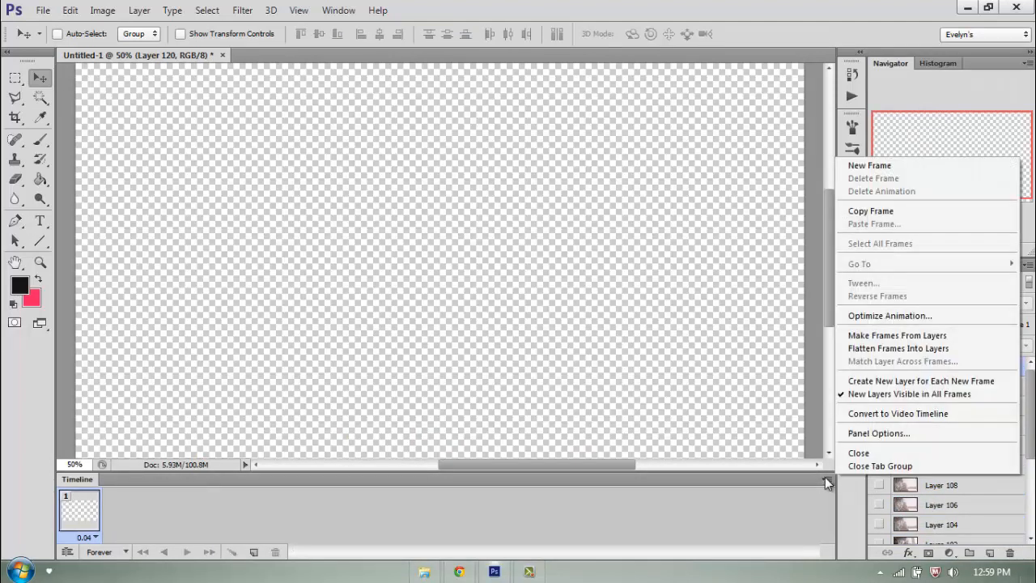
click(883, 335)
drag(384, 551, 414, 556)
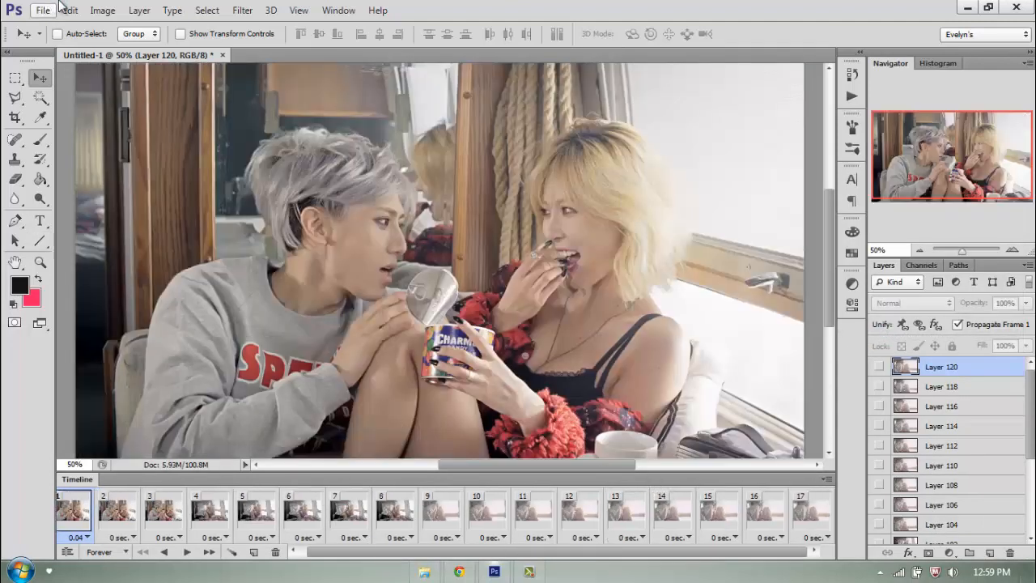
- Resize the image to a width of 400 pixels with constrained proportions and view it at 100%
click(103, 20)
click(120, 107)
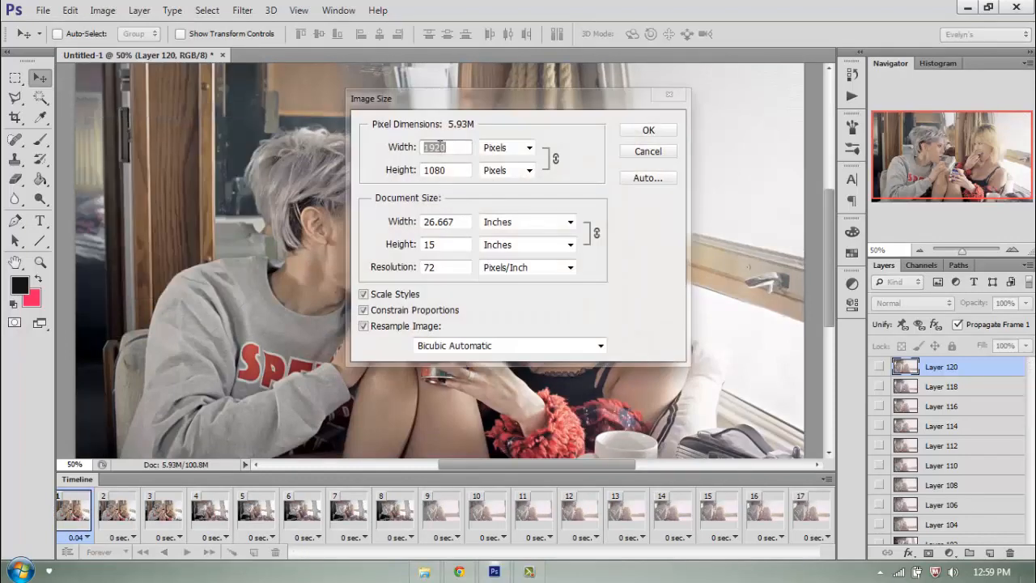
text(5)
key(BackSpace)
text(40)
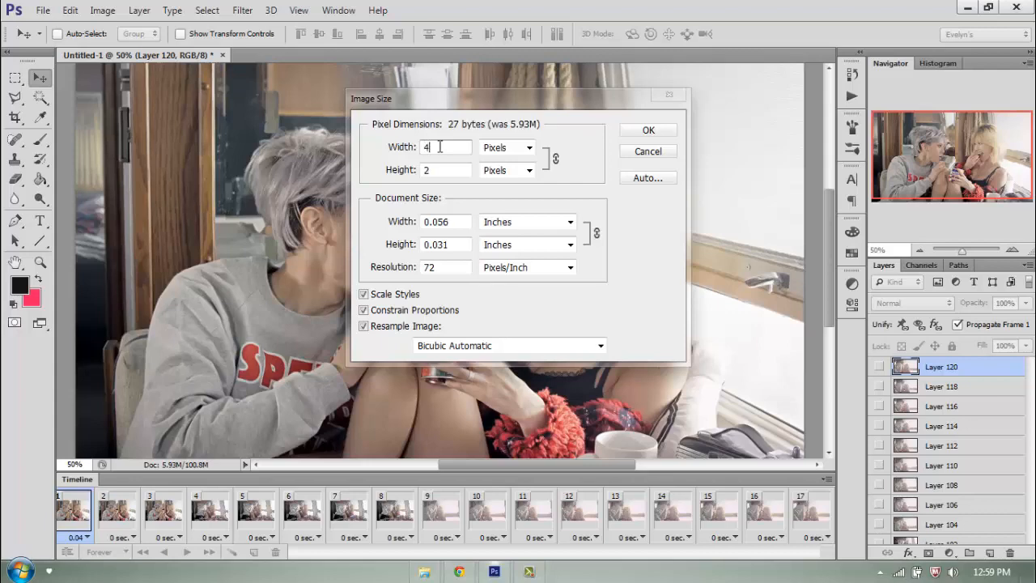
text(0)
key(Return)
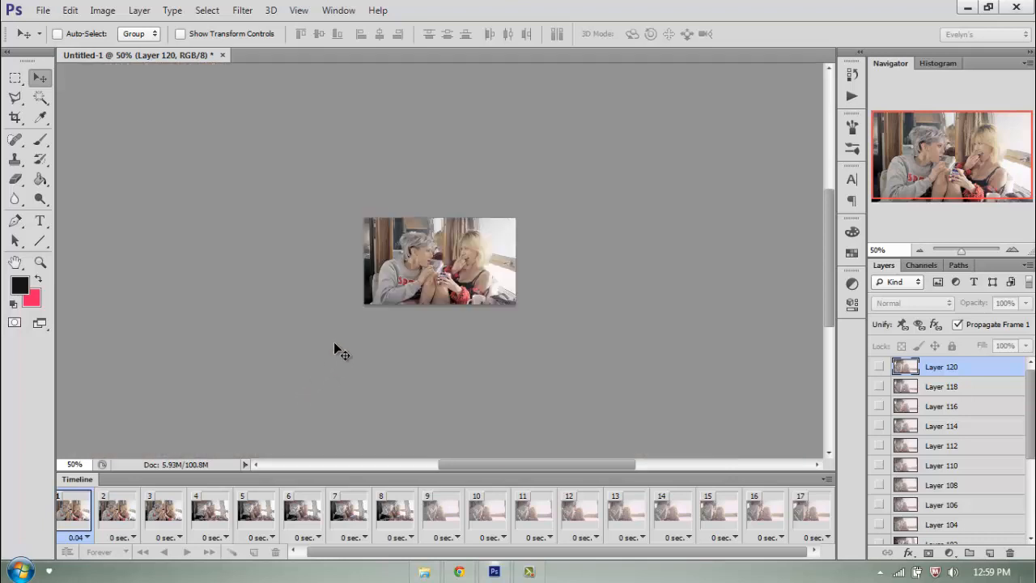
click(39, 262)
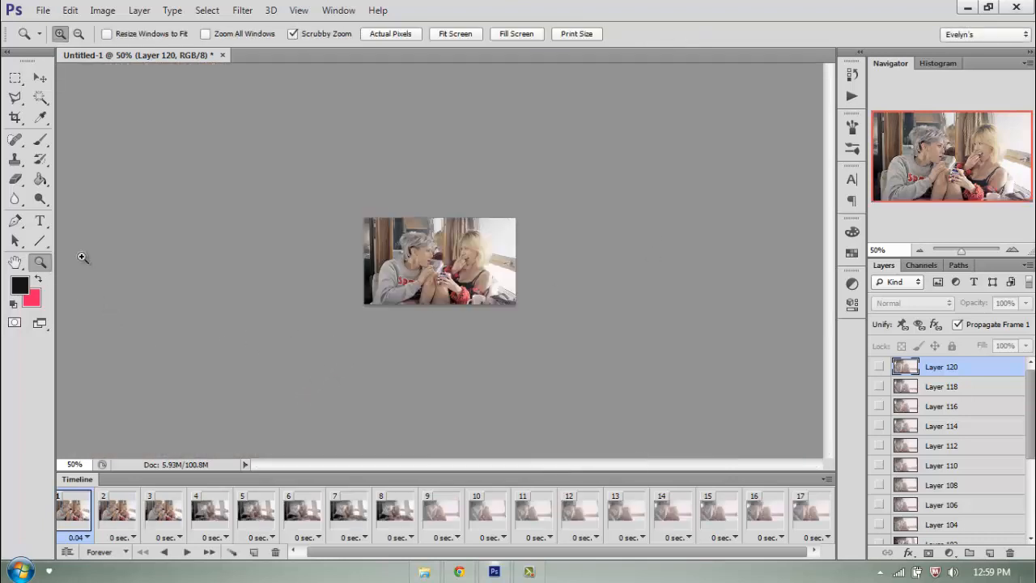
click(399, 219)
click(399, 218)
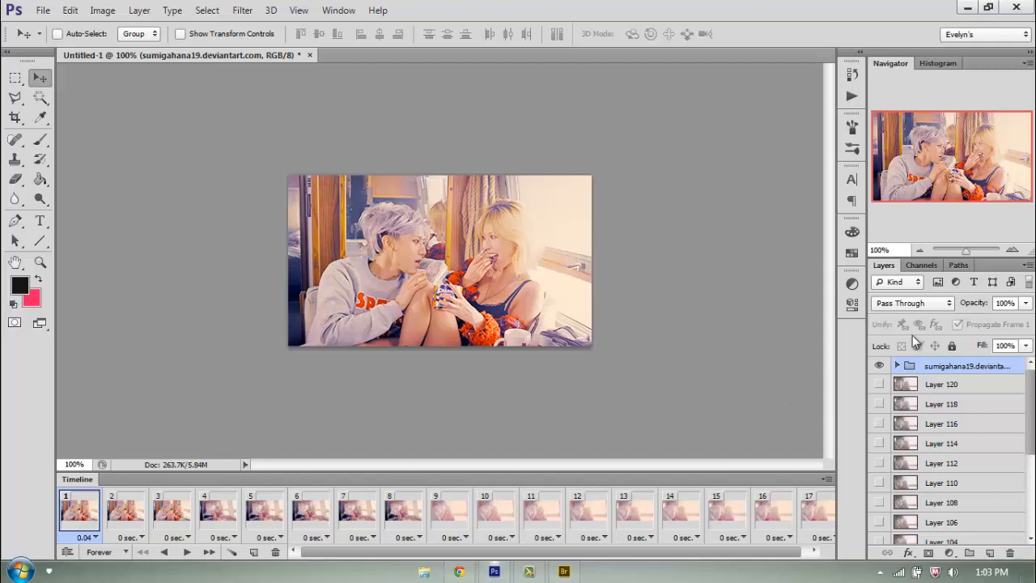
- Group the whole stack, from Layer 88 up to the colouring group, into one new layer group
scroll(937, 455, down, 5)
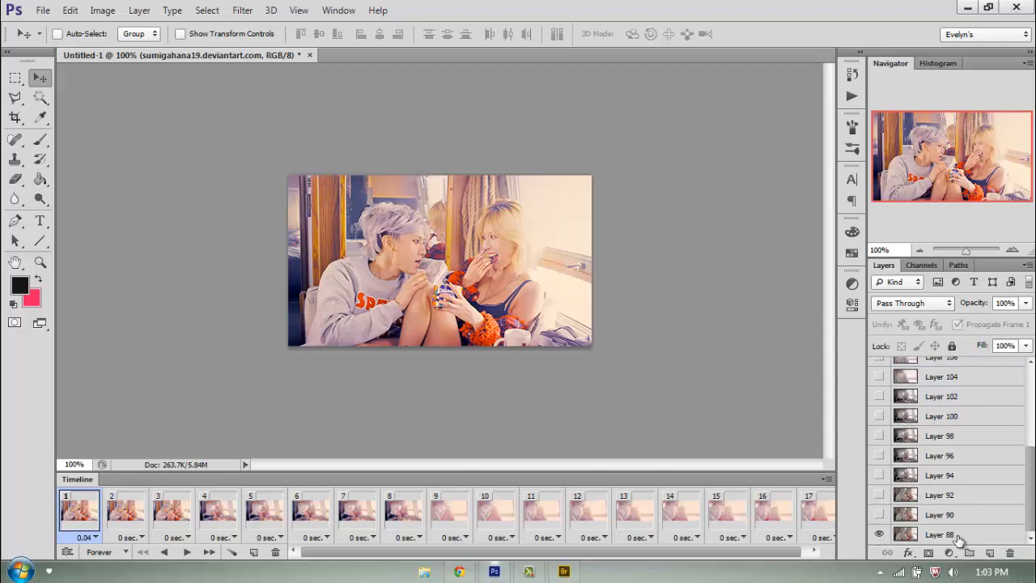
click(947, 534)
scroll(943, 453, up, 5)
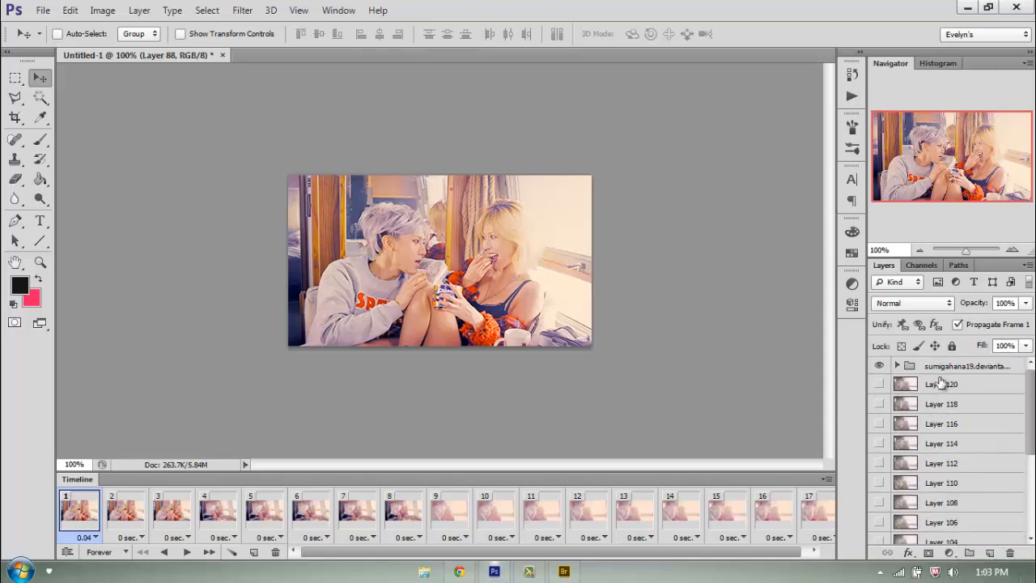
shift+click(942, 369)
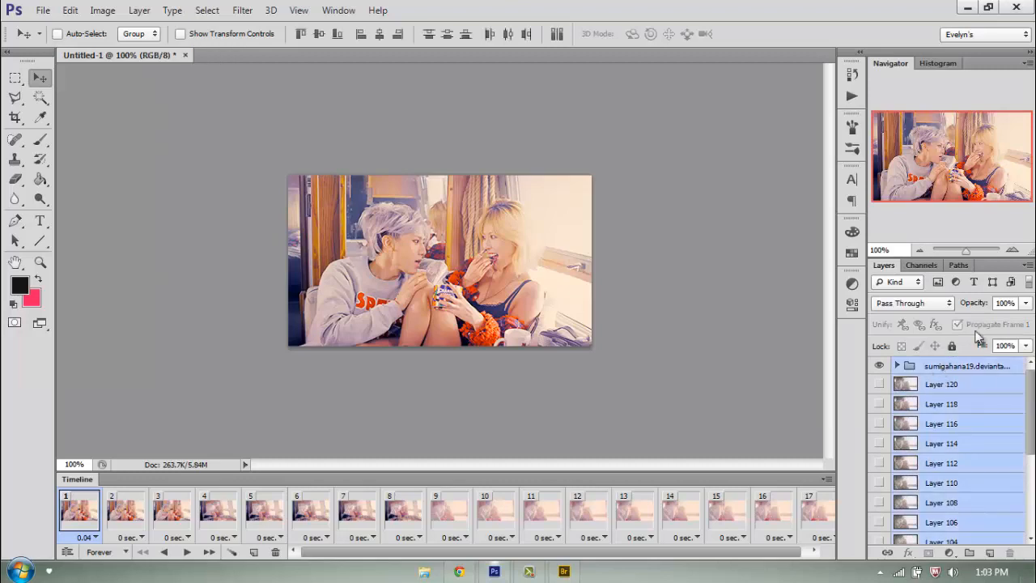
key(ctrl+g)
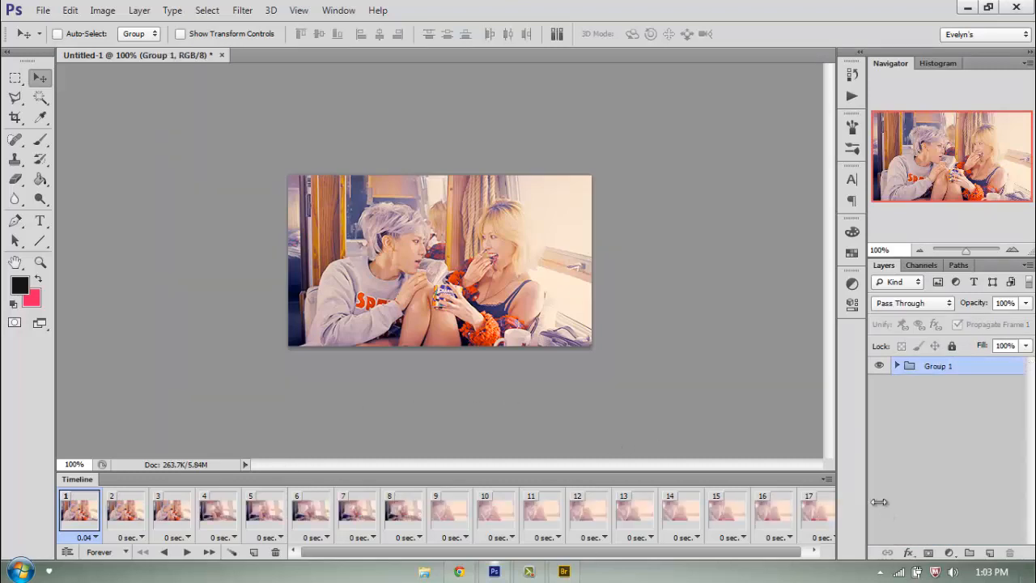
- Flatten the animation frames into layers and delete the Group 1 layer group beneath Frame 1
click(826, 480)
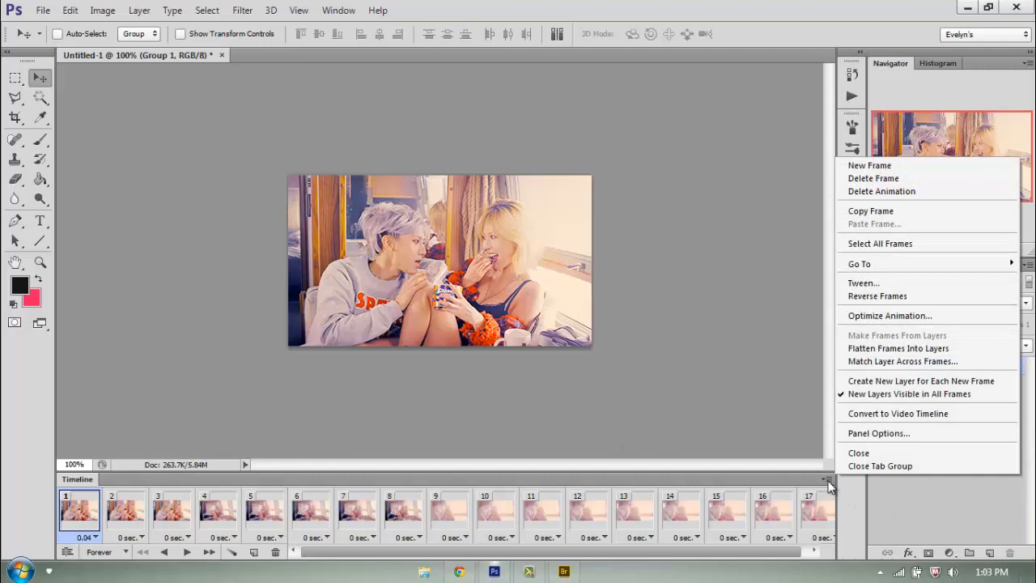
click(892, 350)
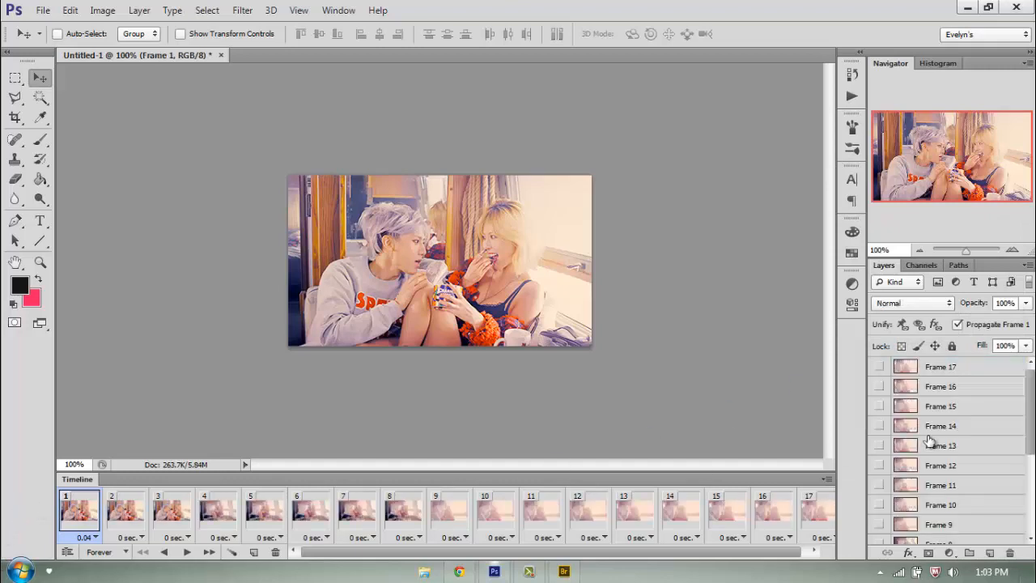
scroll(972, 397, down, 5)
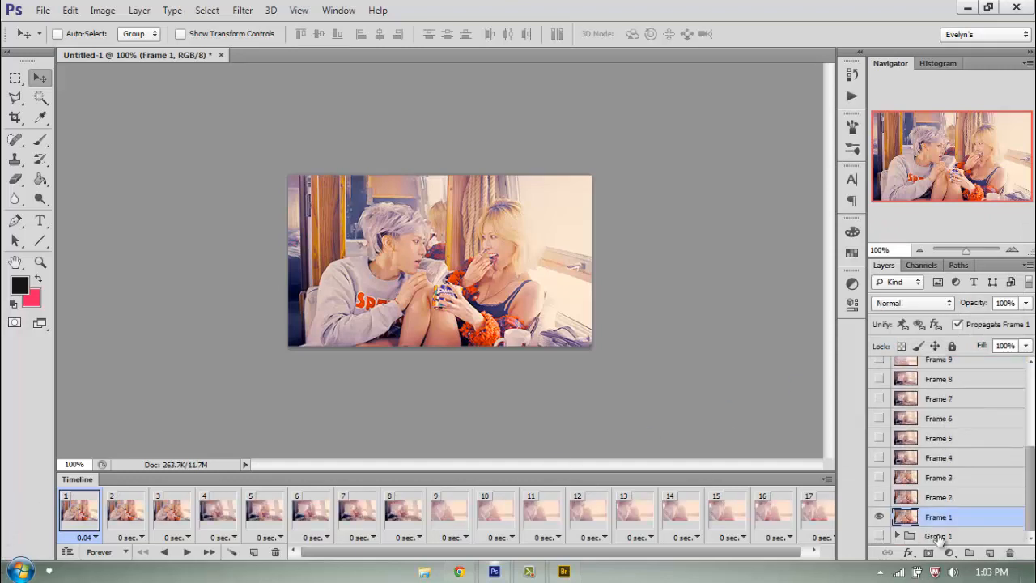
drag(992, 538, 1011, 552)
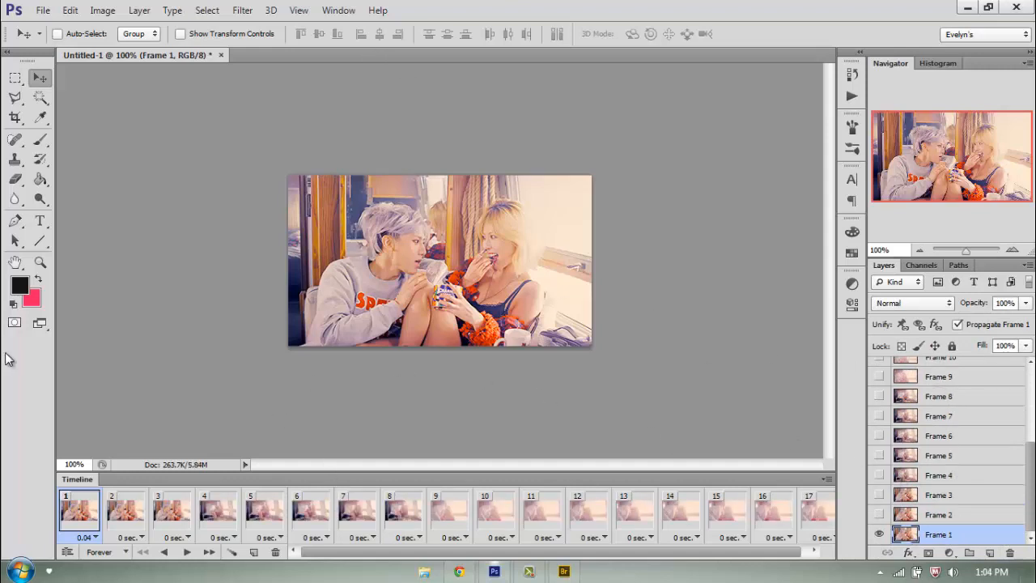
- Apply Smart Sharpen to the Frame 1 layer with an amount of 500% and a radius of 0.2 px, removing Gaussian Blur
click(241, 11)
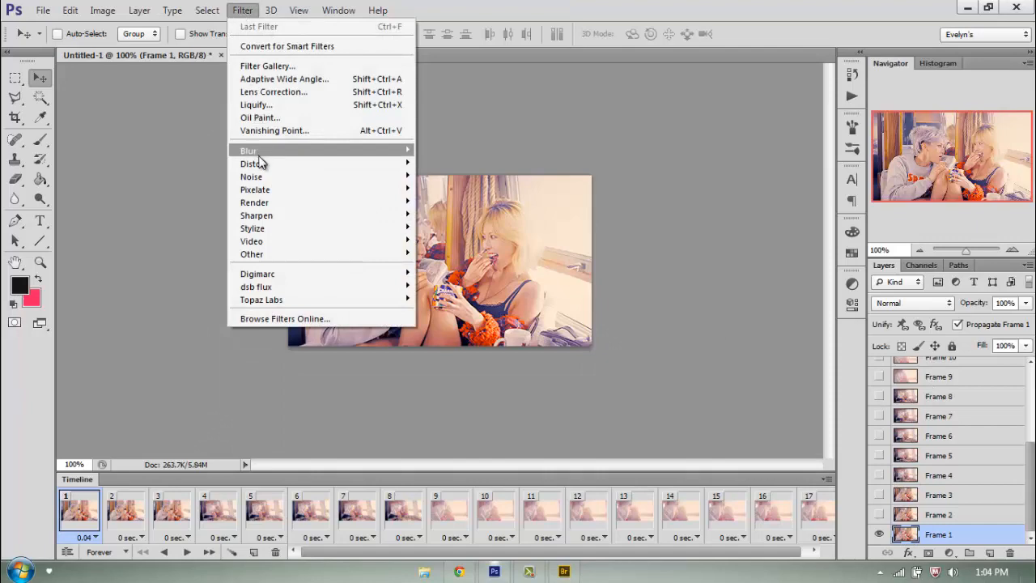
mouse_move(257, 215)
click(259, 255)
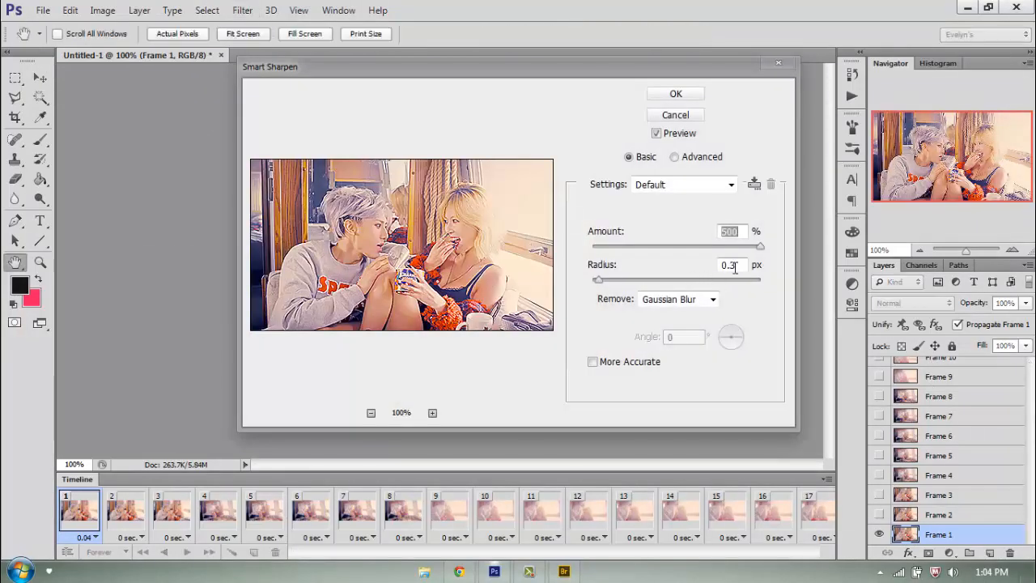
key(Tab)
text(0.2)
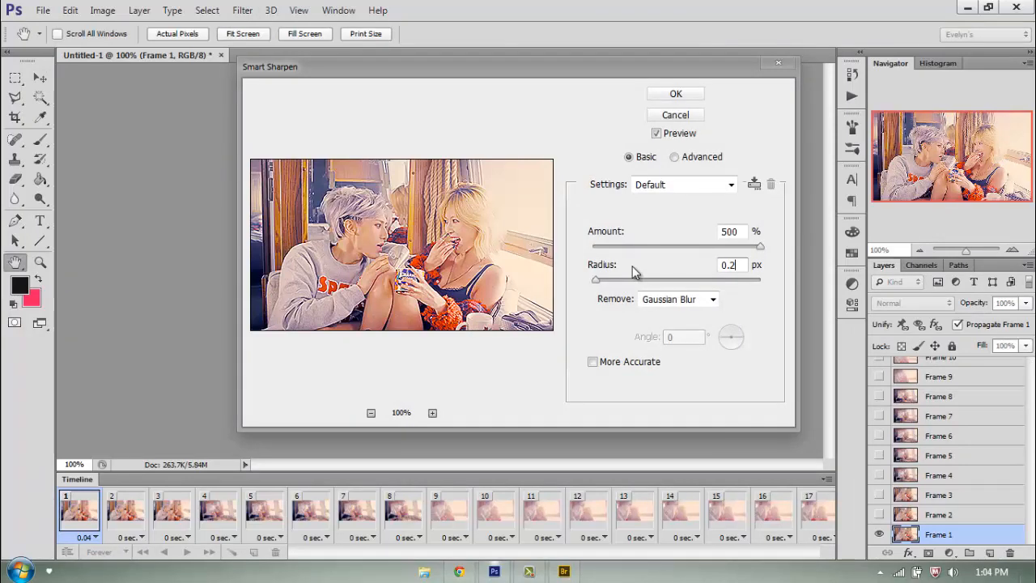
click(677, 93)
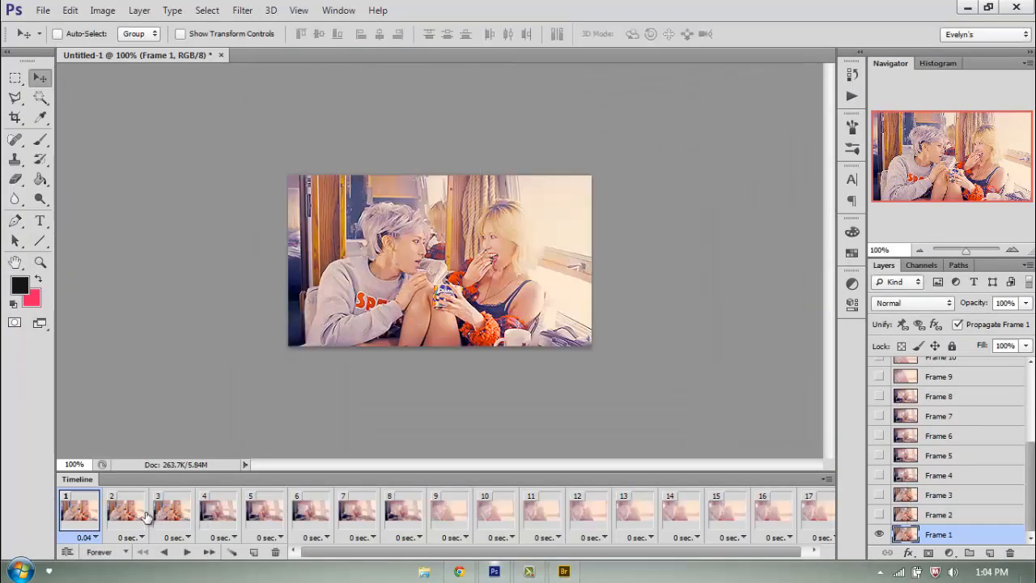
- Repeat the same sharpening on the Frame 2, Frame 3 and Frame 4 layers, each with its matching animation frame selected
click(132, 512)
click(951, 518)
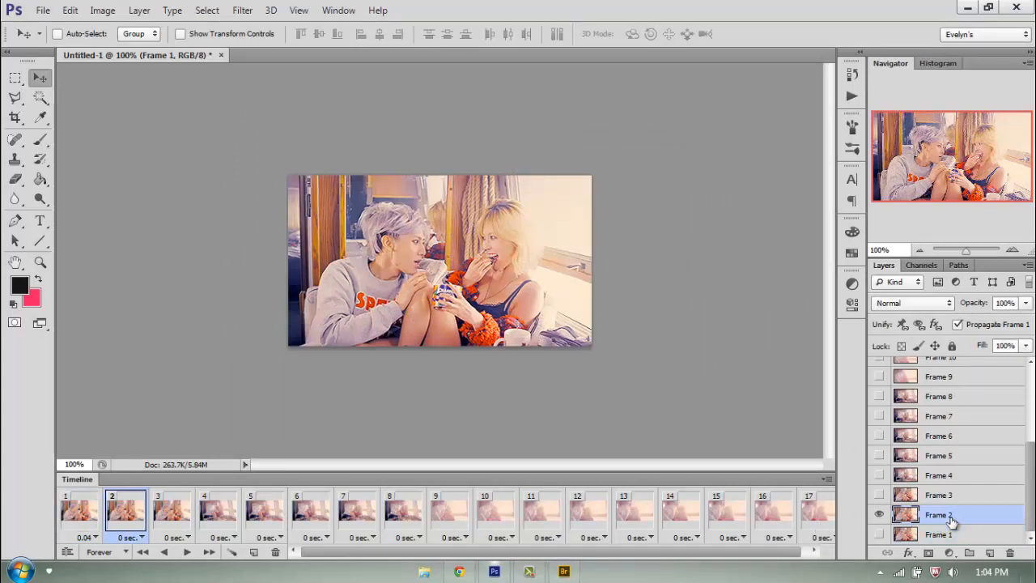
key(ctrl+f)
click(178, 512)
click(956, 494)
key(ctrl+f)
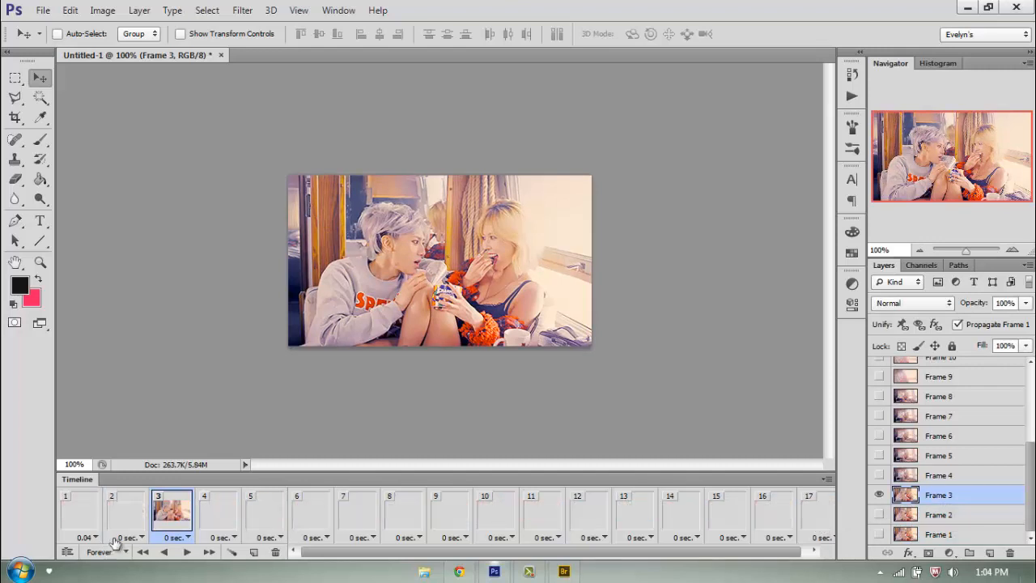
click(205, 518)
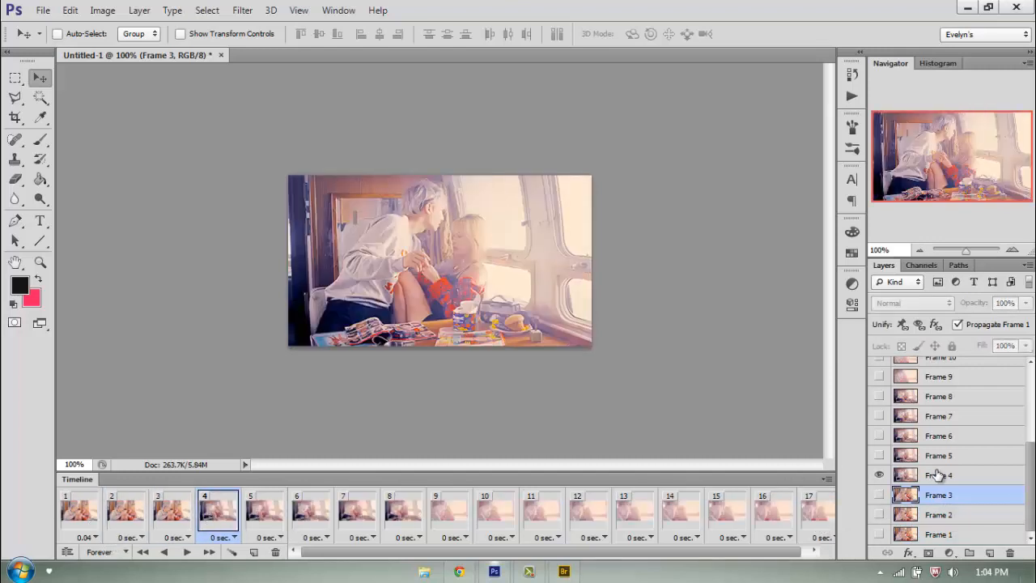
click(939, 475)
key(ctrl+f)
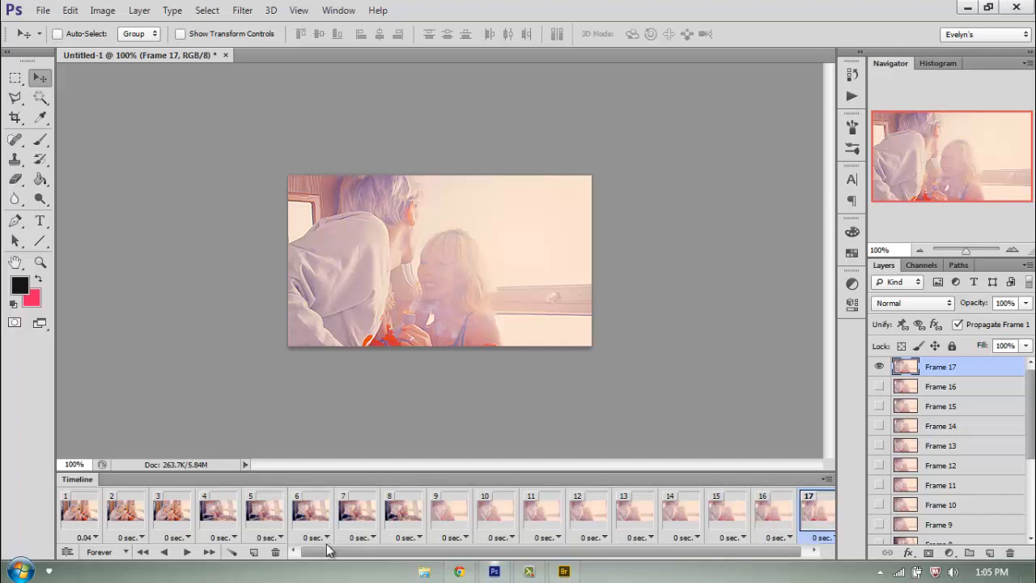
- Set the delay of all animation frames, from 1 to 17, to 0.15 seconds
shift+click(79, 511)
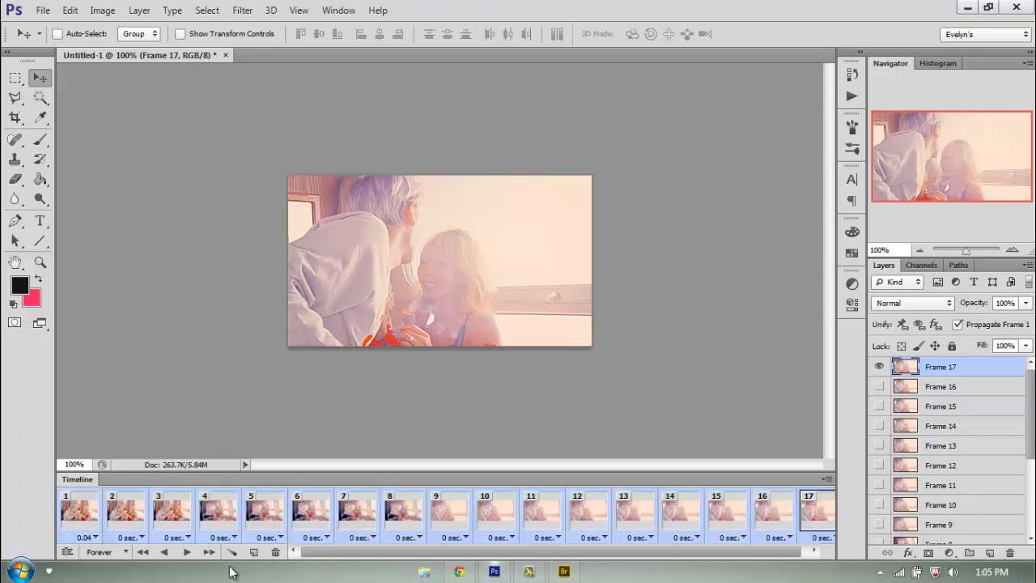
click(96, 538)
click(97, 497)
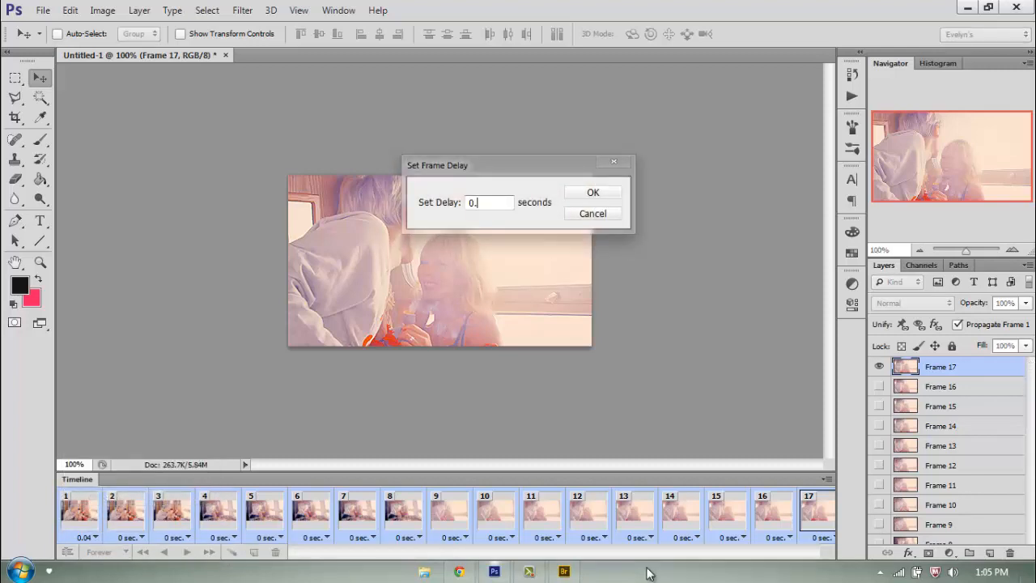
key(Return)
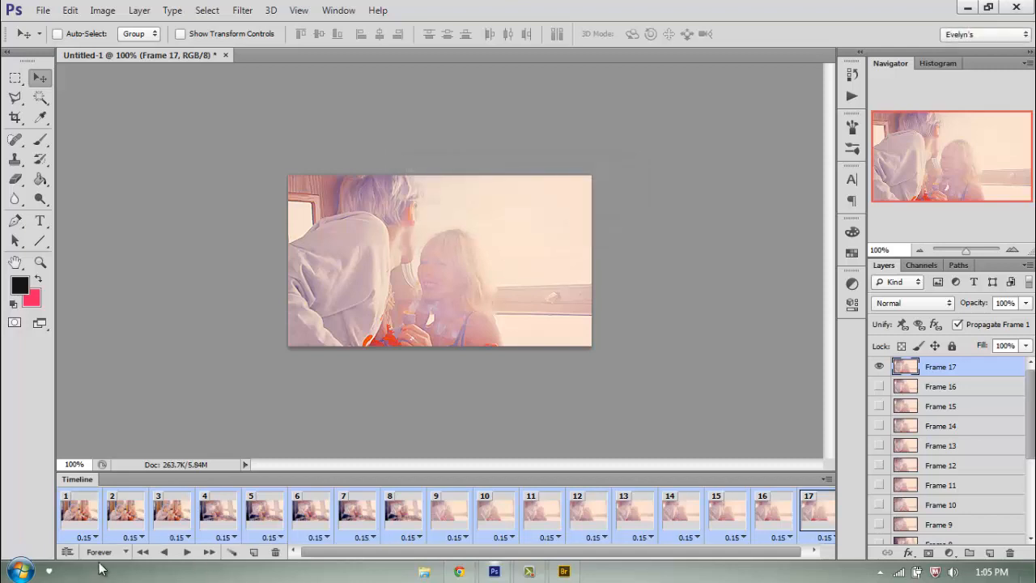
- Set the animation to loop forever and play it as a preview, then stop playback
click(164, 553)
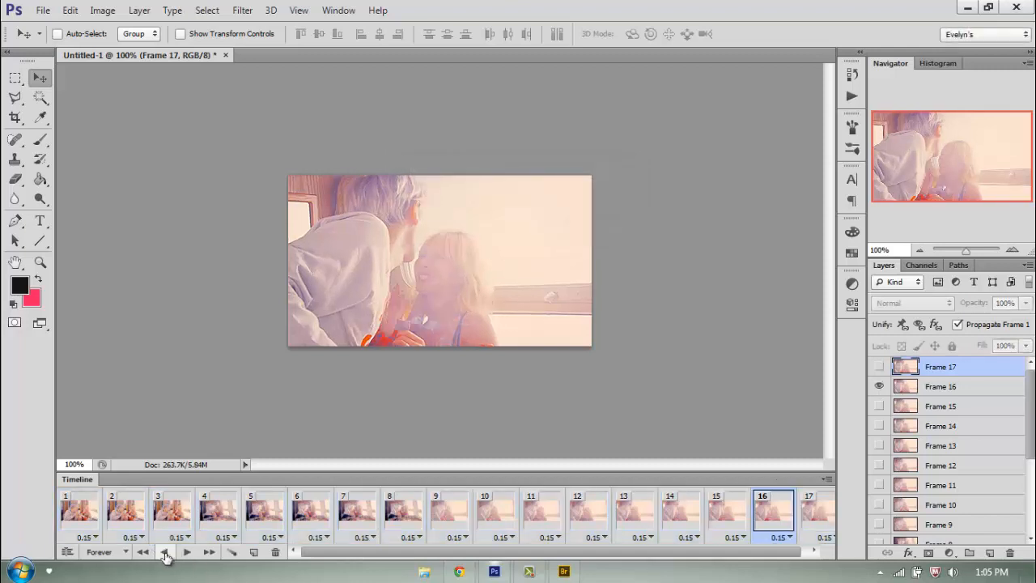
click(117, 552)
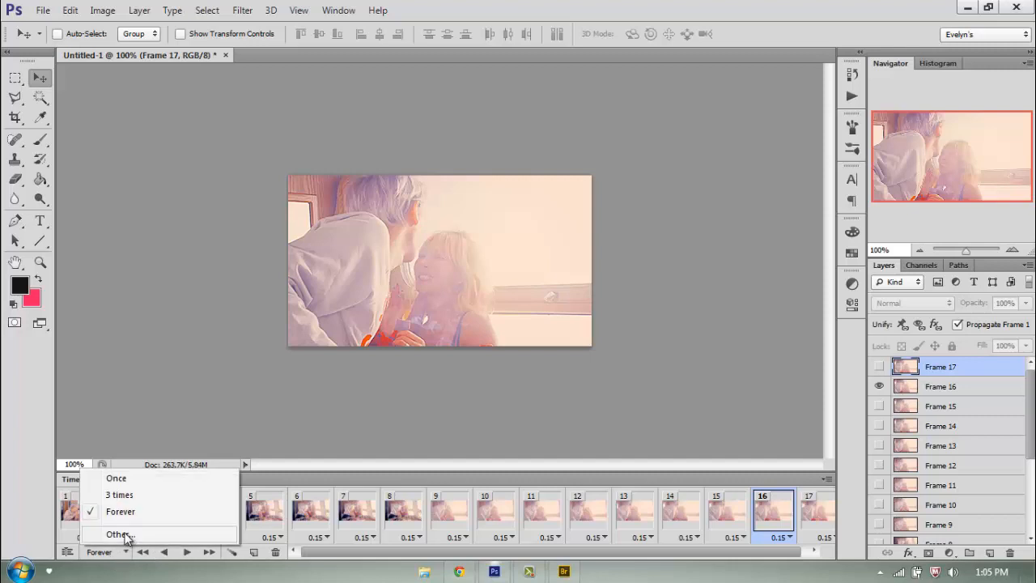
click(121, 513)
click(187, 552)
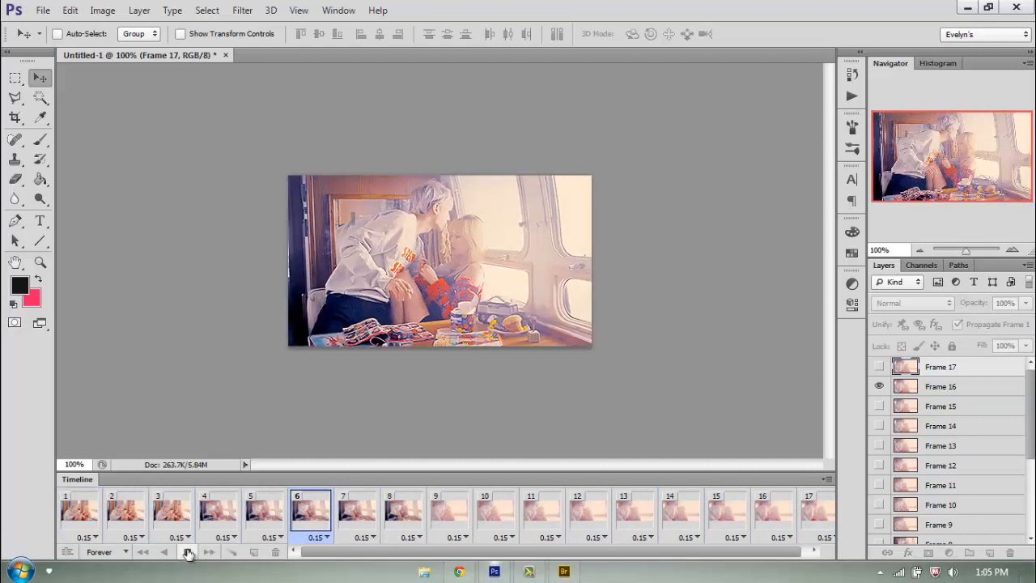
click(188, 552)
- Delete the first three frames from the animation timeline
click(180, 511)
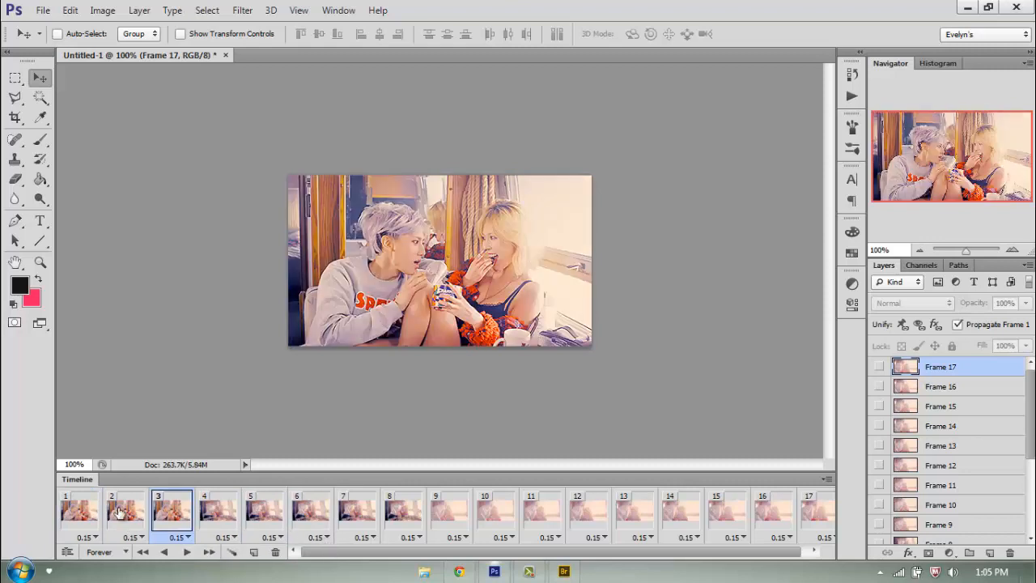
shift+click(73, 510)
drag(171, 514, 275, 552)
- Delete the Frame 1, Frame 2 and Frame 3 layers from the bottom of the layer stack
scroll(941, 526, down, 5)
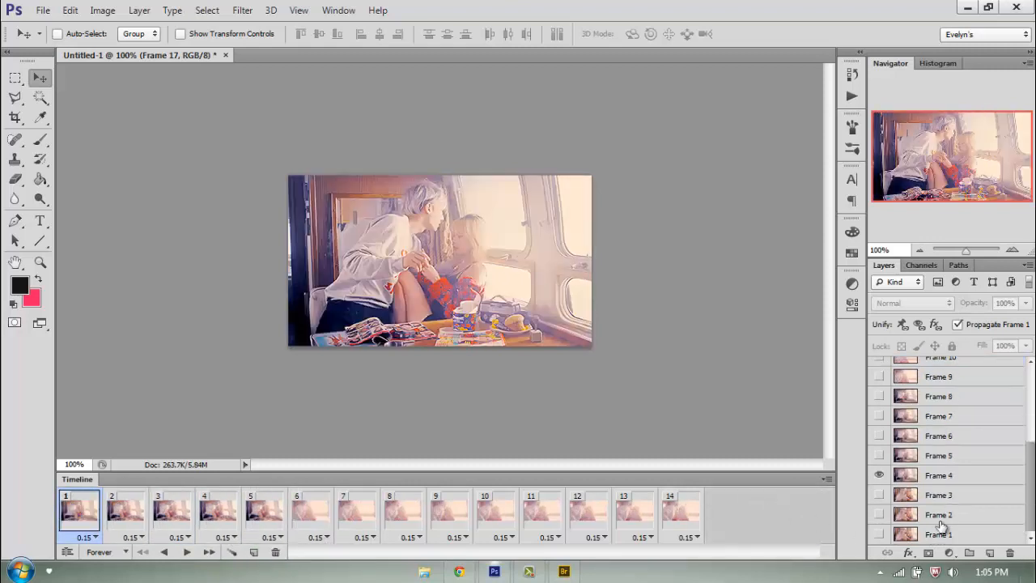
click(940, 533)
shift+click(942, 497)
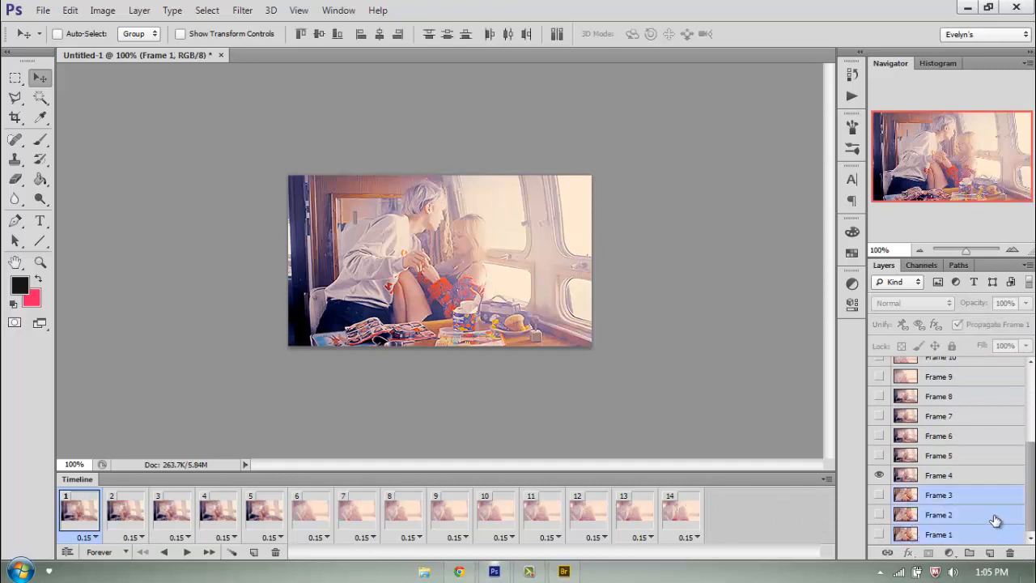
drag(995, 518, 1010, 553)
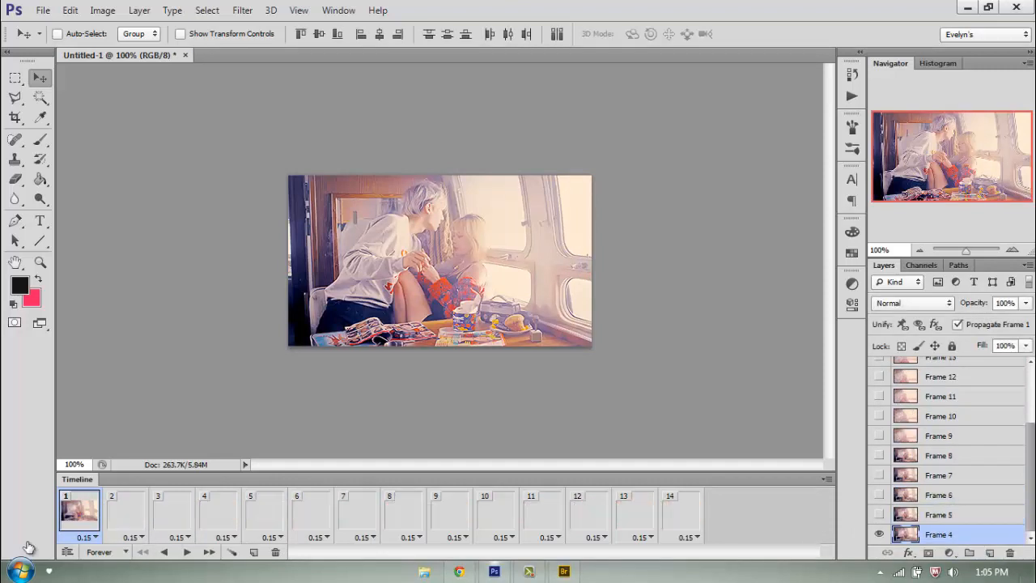
- Play the shortened animation to check it and return to its first frame
click(186, 552)
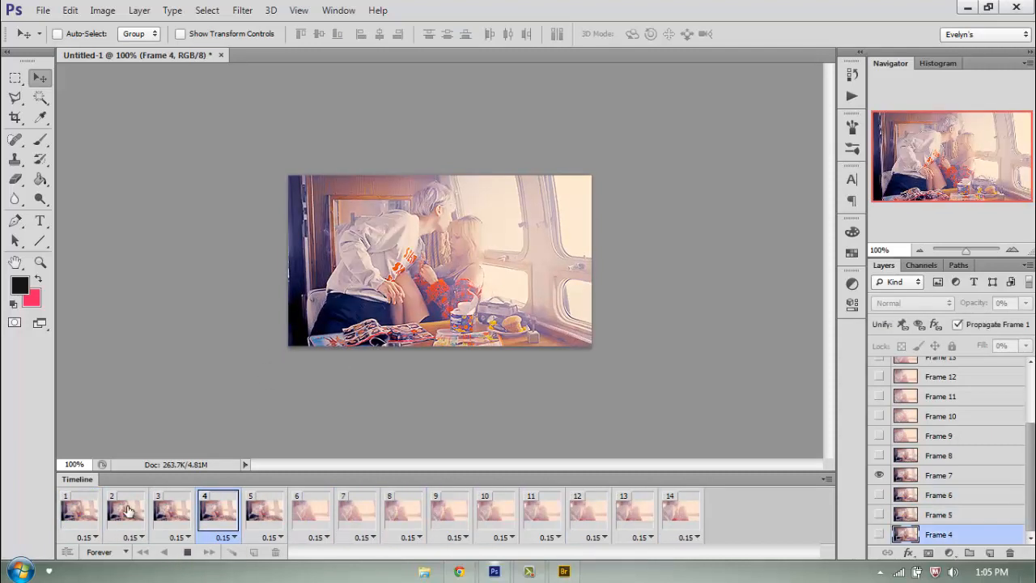
click(82, 515)
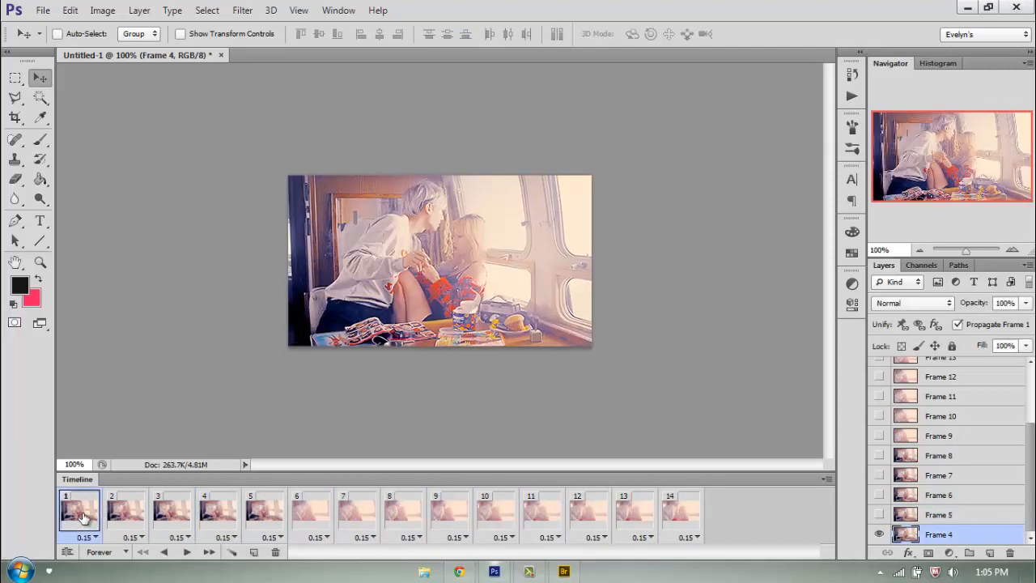
click(14, 179)
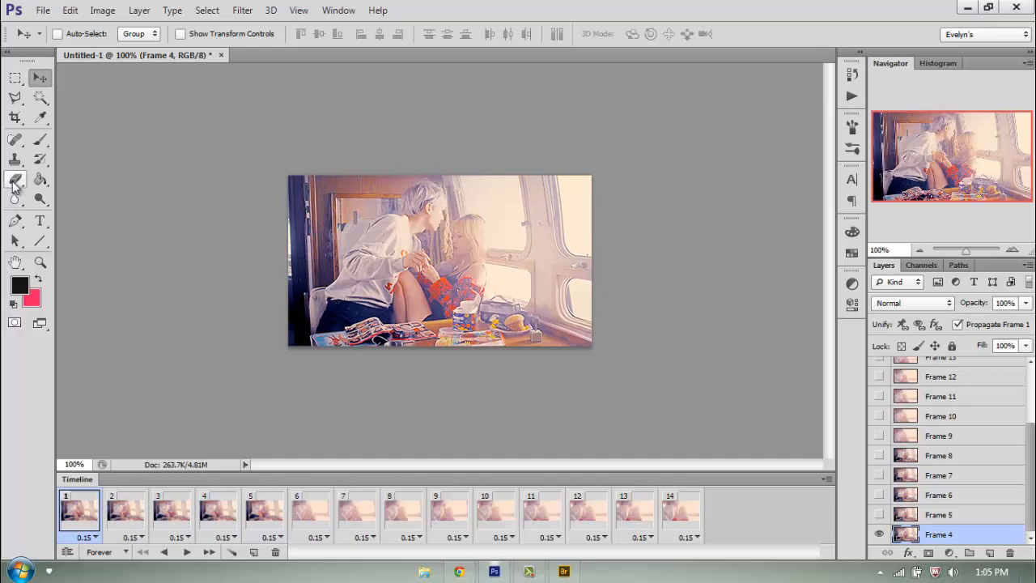
- Set up a web export of the animation using the GIF 128 Dithered preset with the colours raised to 256
click(42, 10)
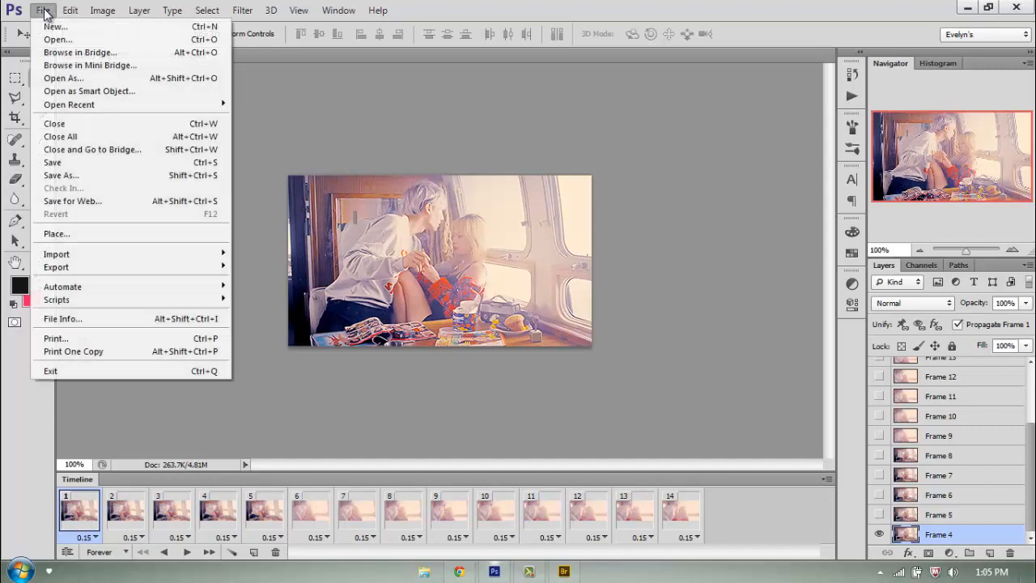
click(138, 203)
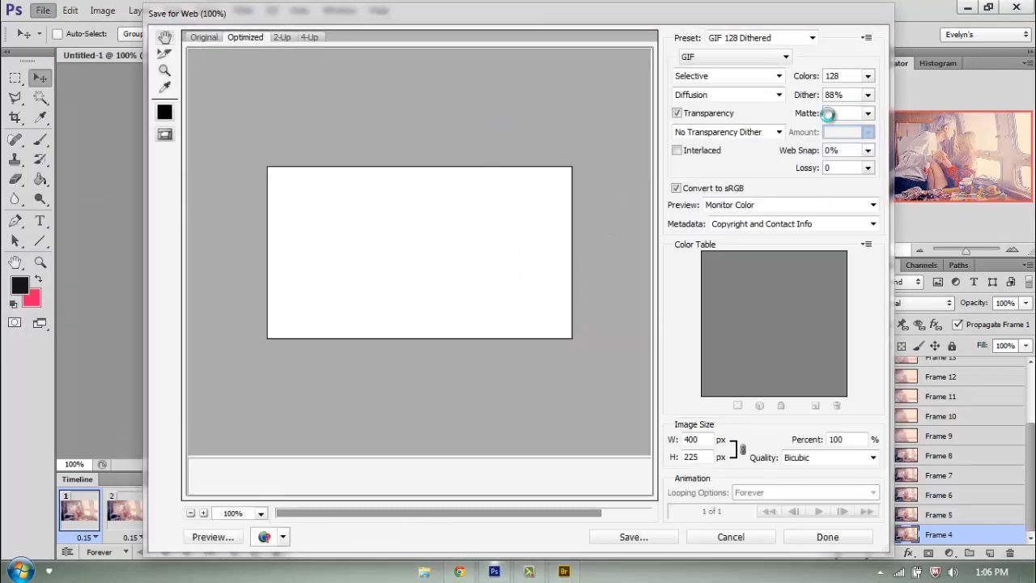
click(765, 38)
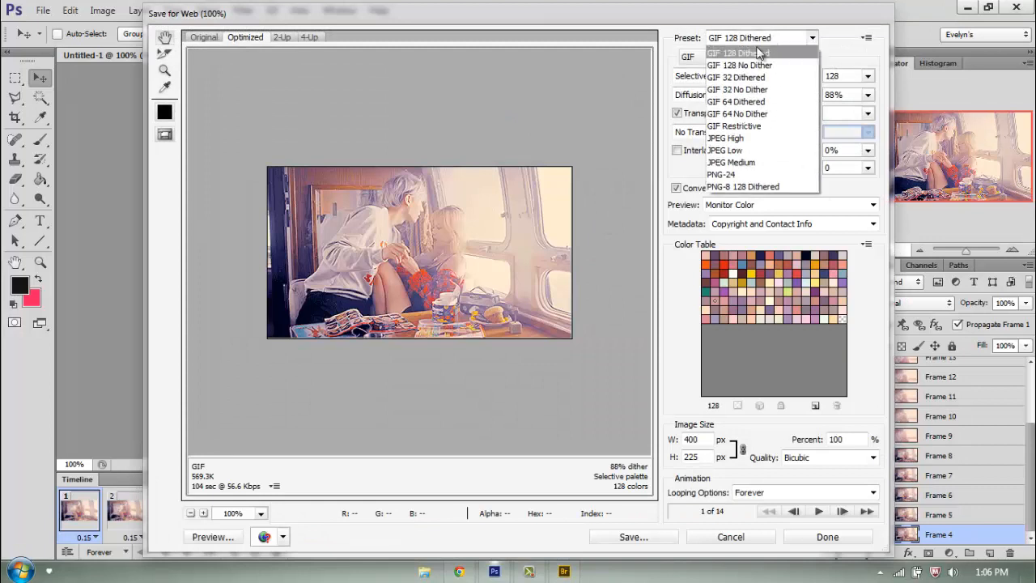
click(752, 54)
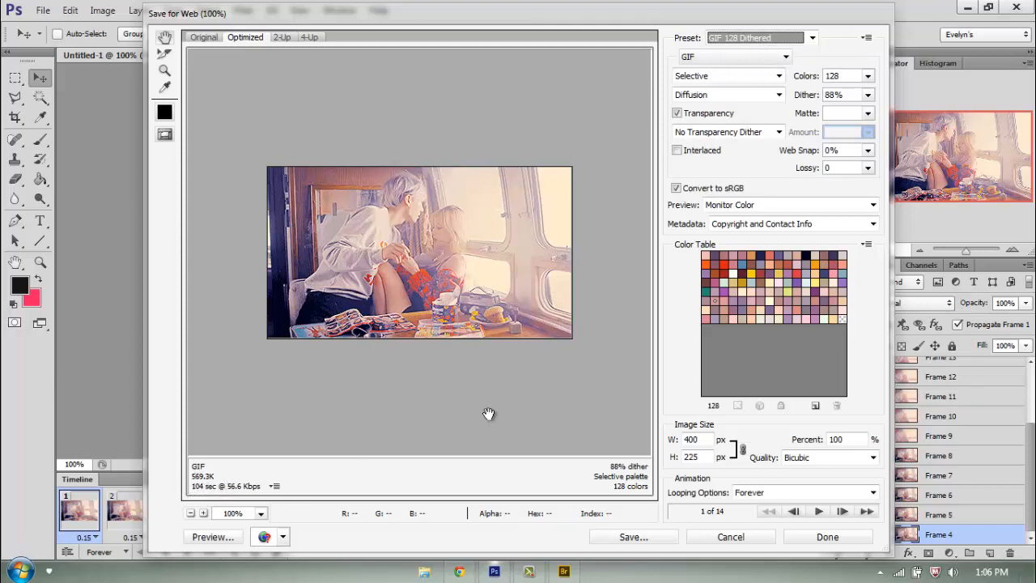
click(867, 75)
click(827, 208)
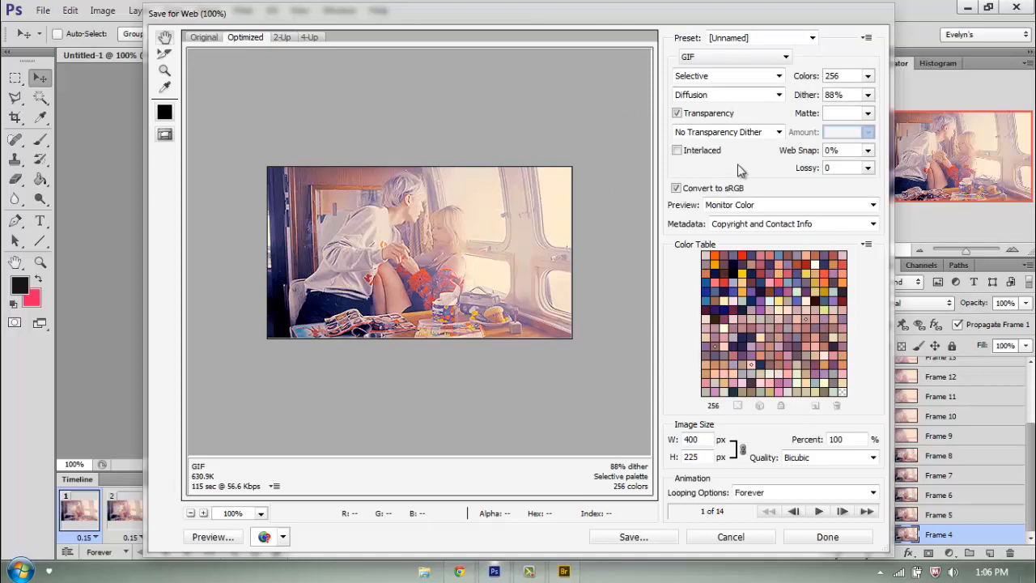
- Save the optimized GIF as "Now TroubleMaker" in My Documents and close the document without saving its changes
click(624, 538)
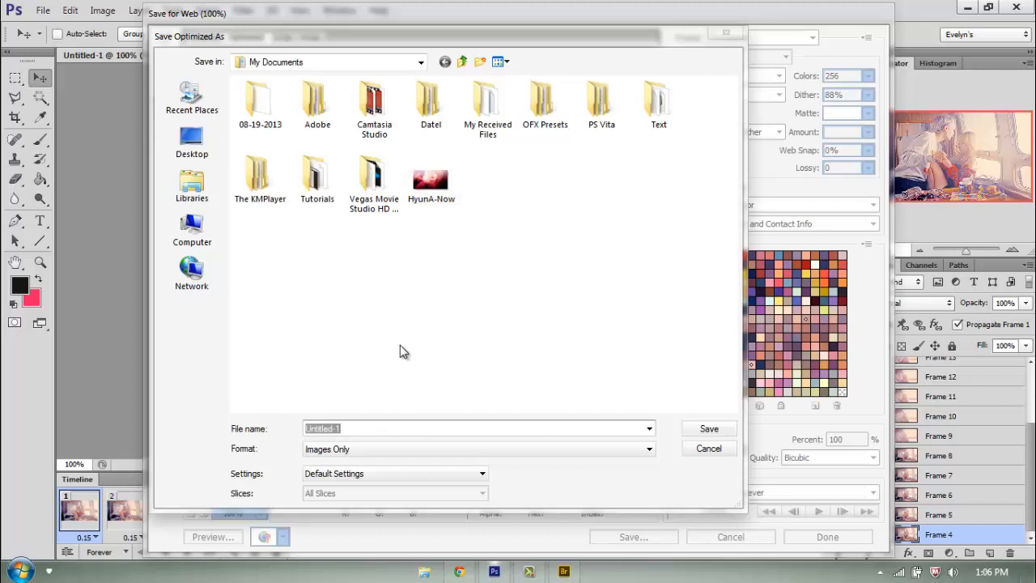
text(Na)
key(BackSpace)
text(ow Trou)
key(BackSpace)
text(oubleMaker)
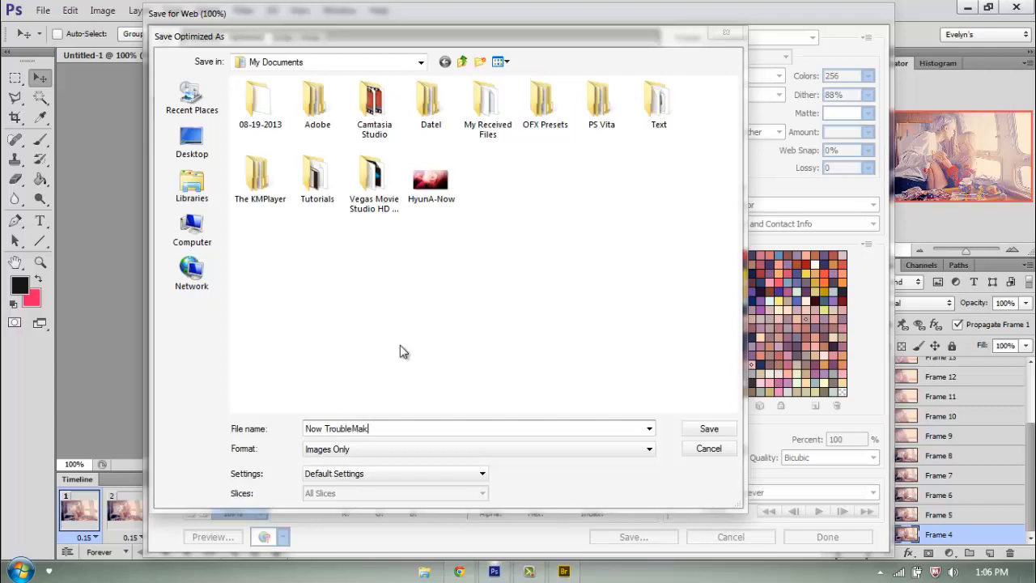
click(724, 426)
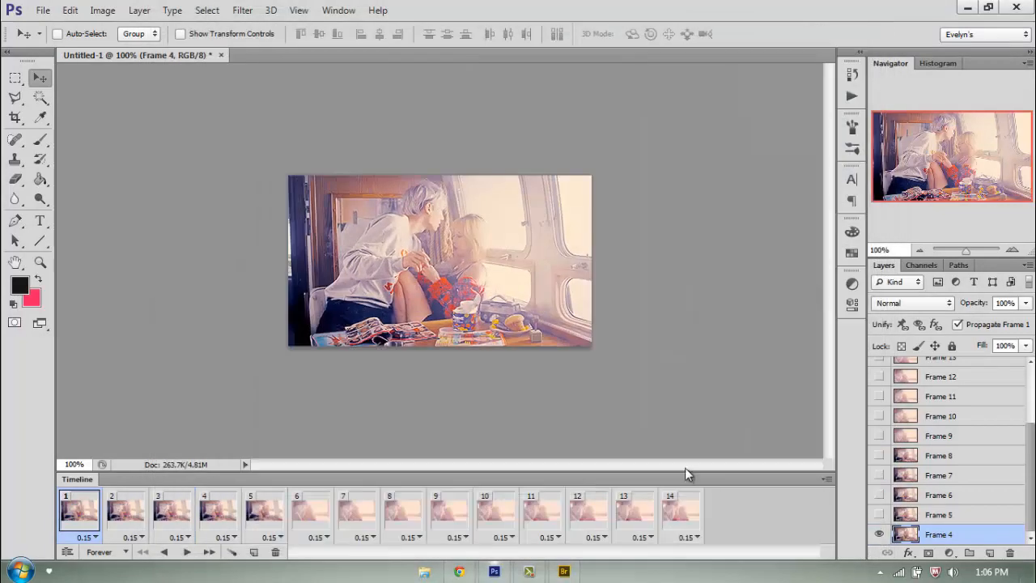
click(221, 55)
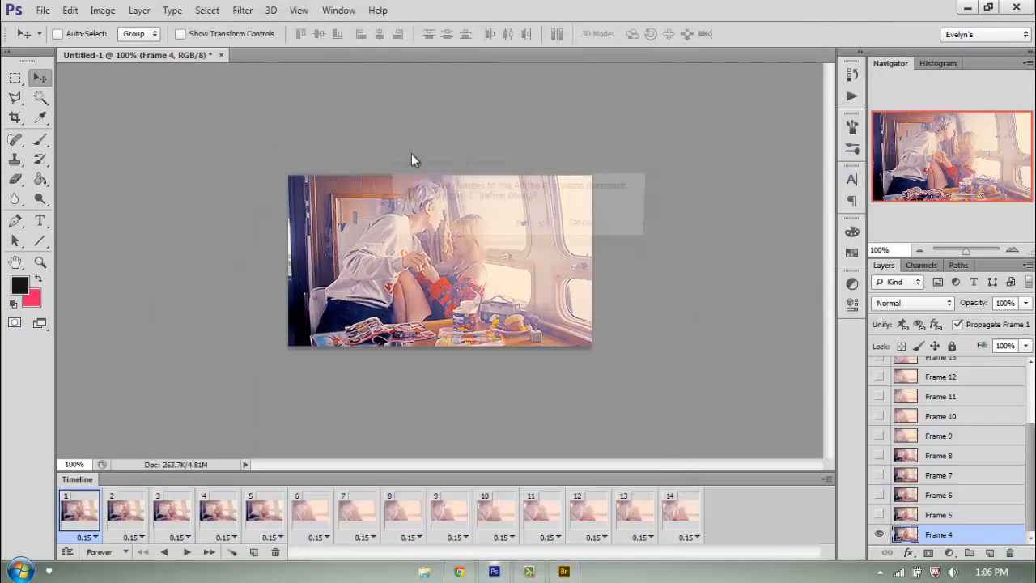
click(519, 227)
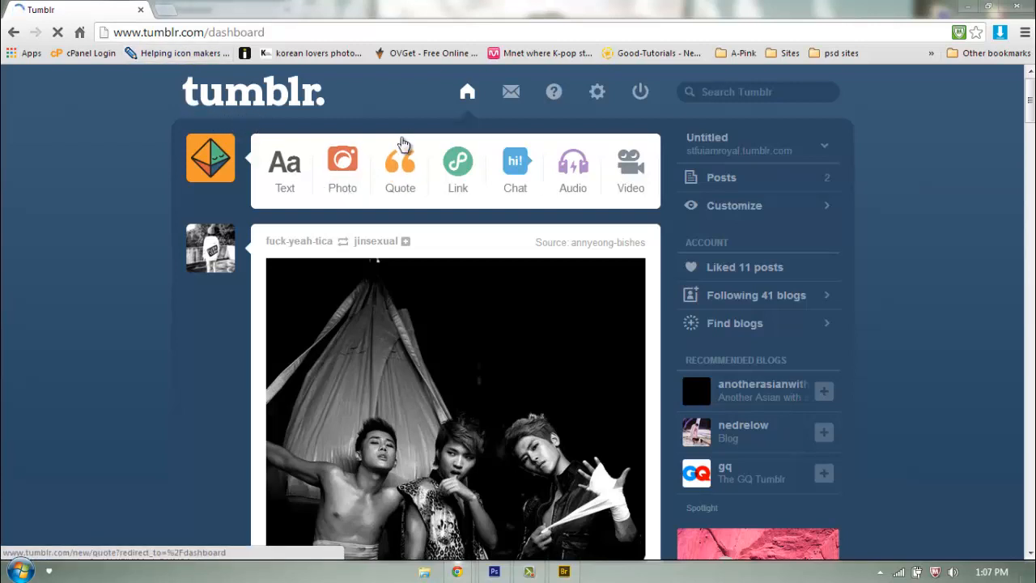
- On the Tumblr dashboard in Chrome, start a photo post and upload Now-TroubleMaker from the Documents library
click(346, 164)
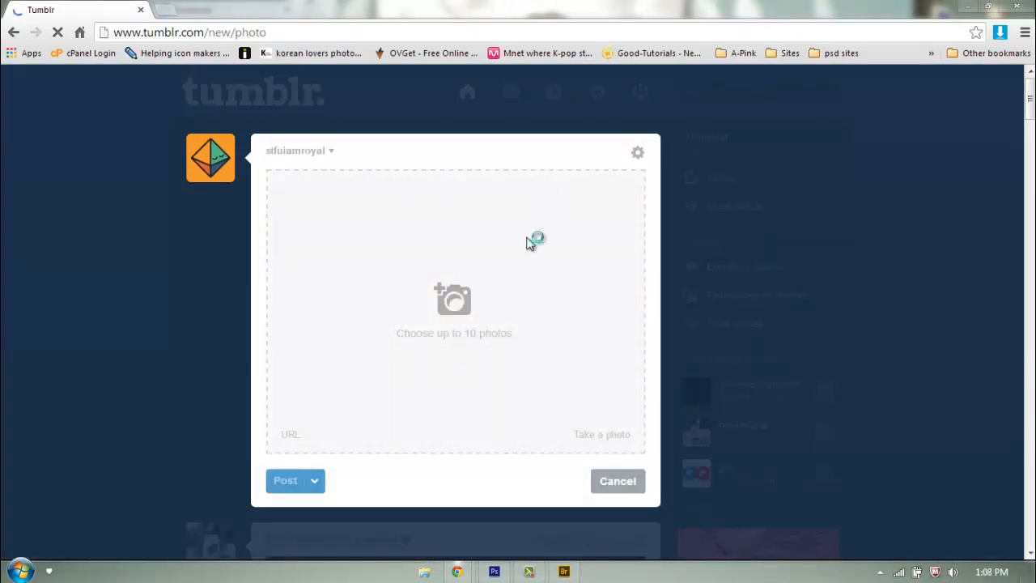
click(453, 280)
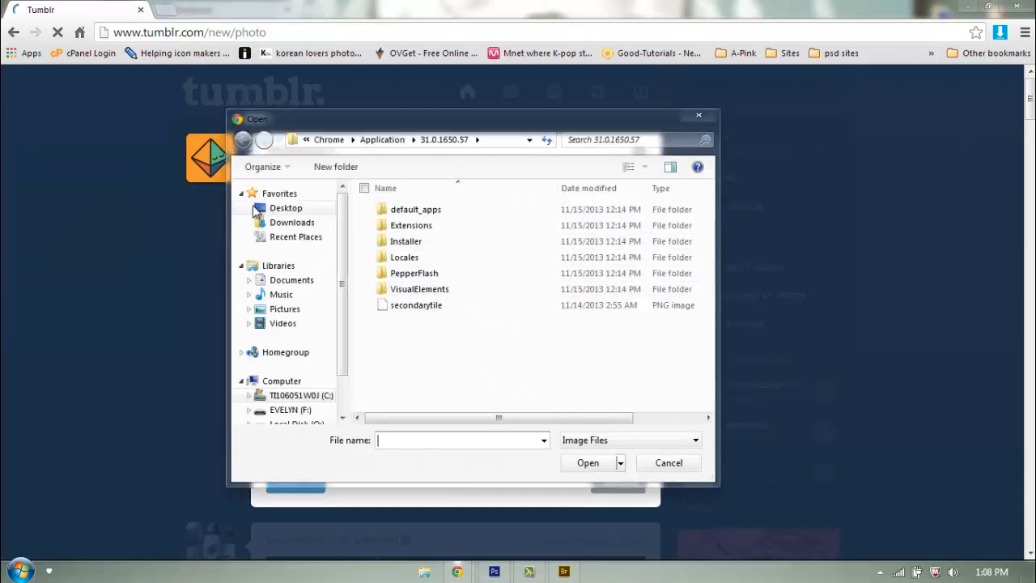
click(296, 213)
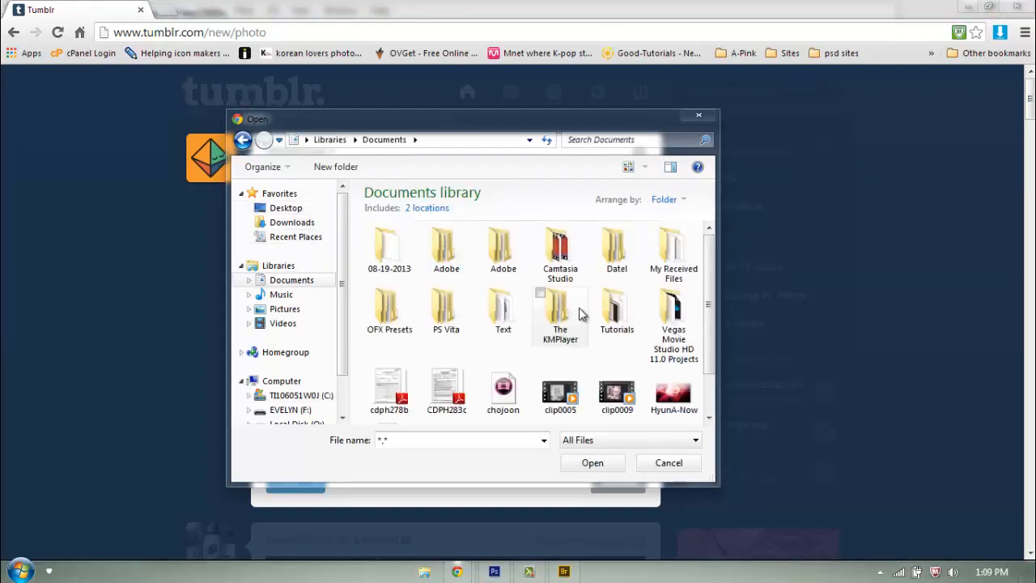
drag(707, 330, 707, 413)
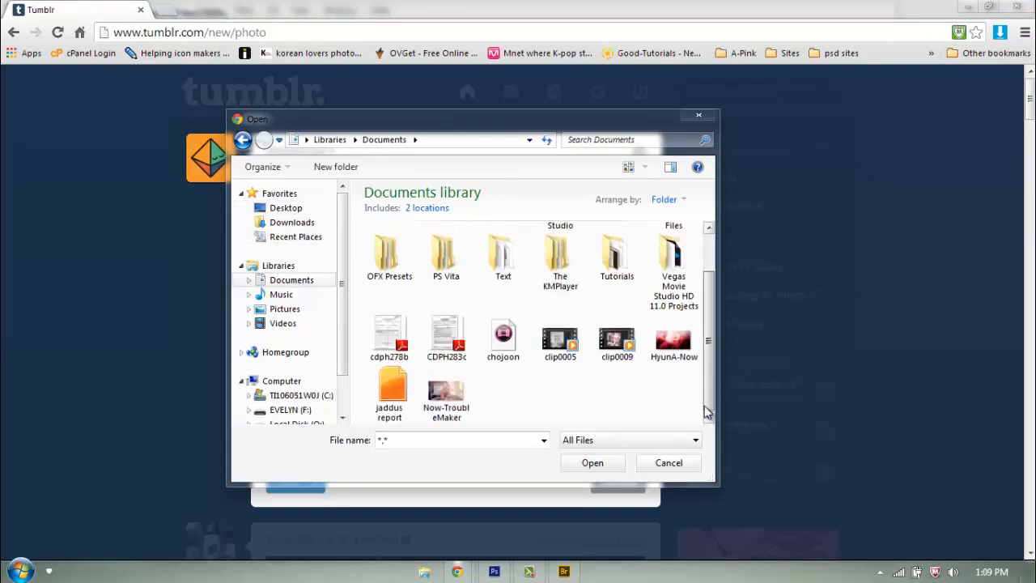
click(438, 401)
click(589, 468)
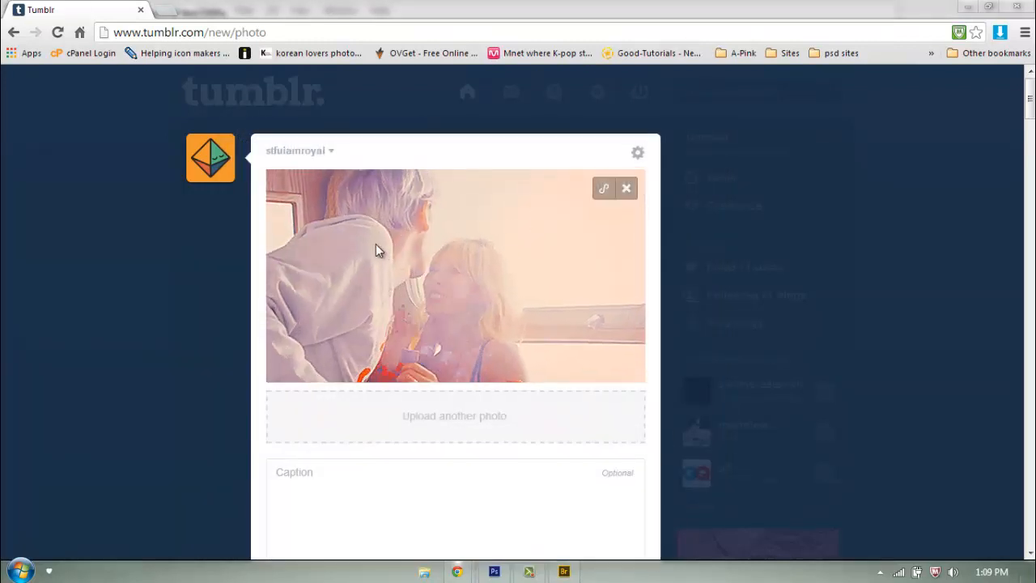
scroll(486, 236, down, 5)
scroll(324, 281, up, 3)
scroll(294, 340, down, 3)
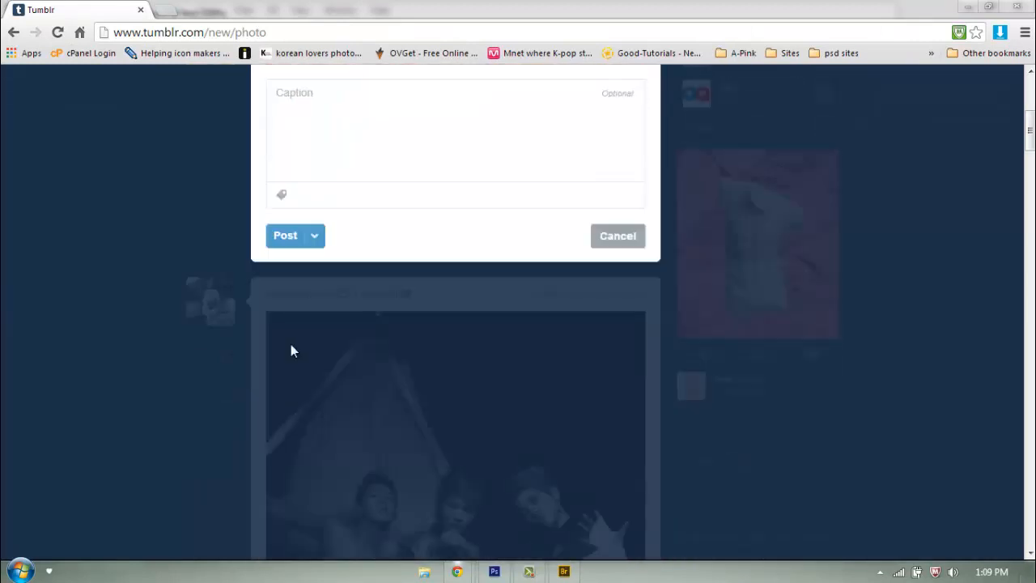